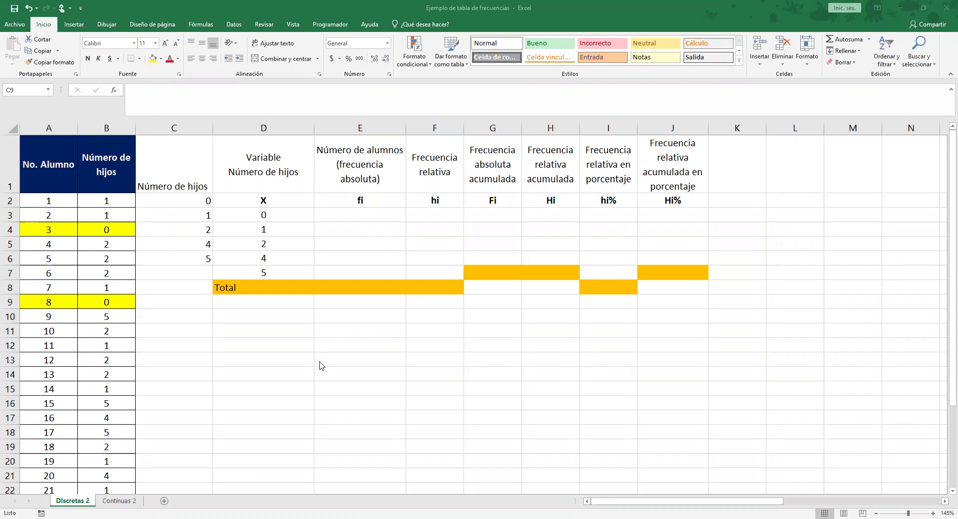
- Examine the student data in columns A and B, the distinct numbers of children, and the table's X and fi columns
left_click(321, 360)
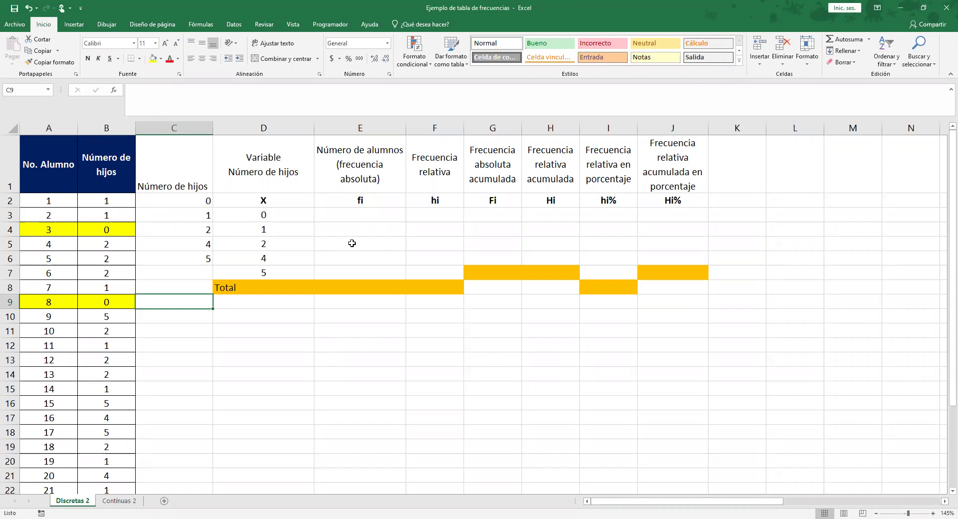
left_click(357, 216)
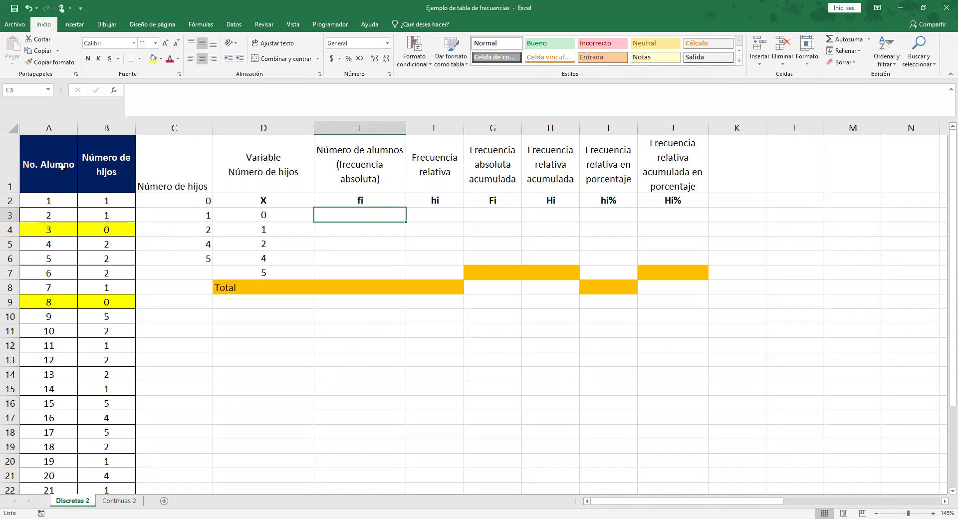
left_click(52, 129)
left_click_drag(53, 129, 116, 318)
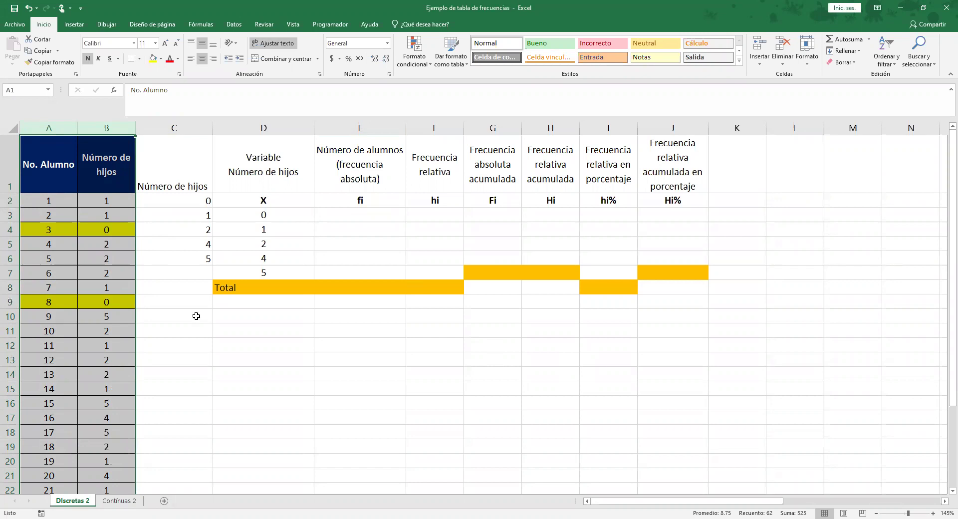
left_click(174, 202)
left_click(182, 263)
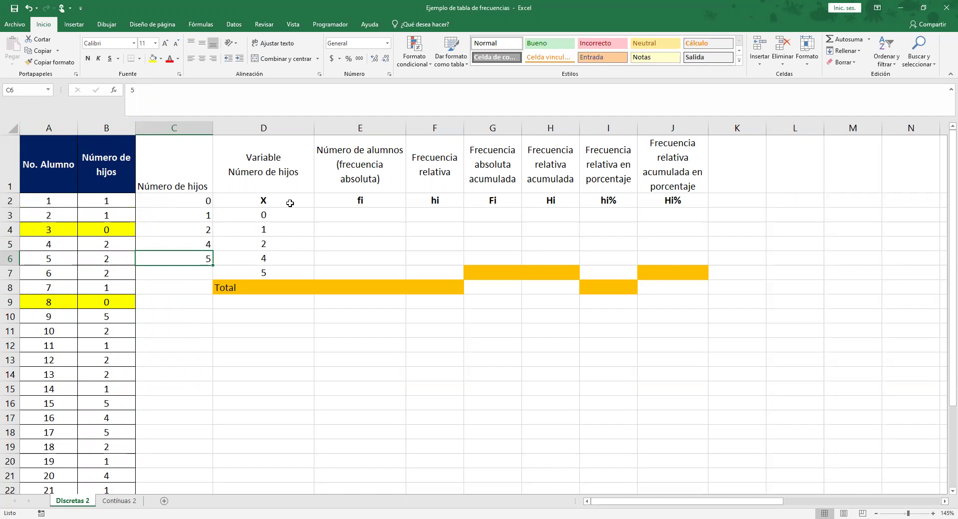
left_click_drag(290, 203, 285, 278)
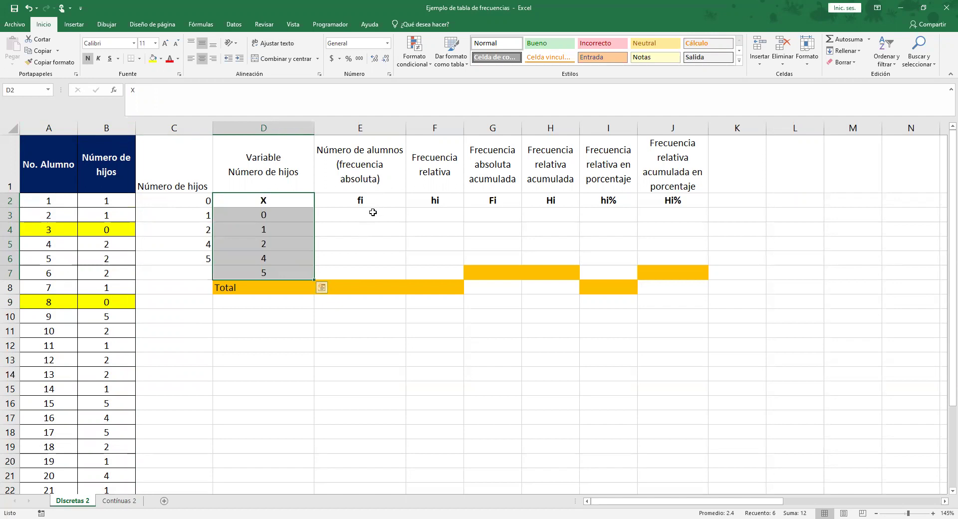
left_click(368, 204)
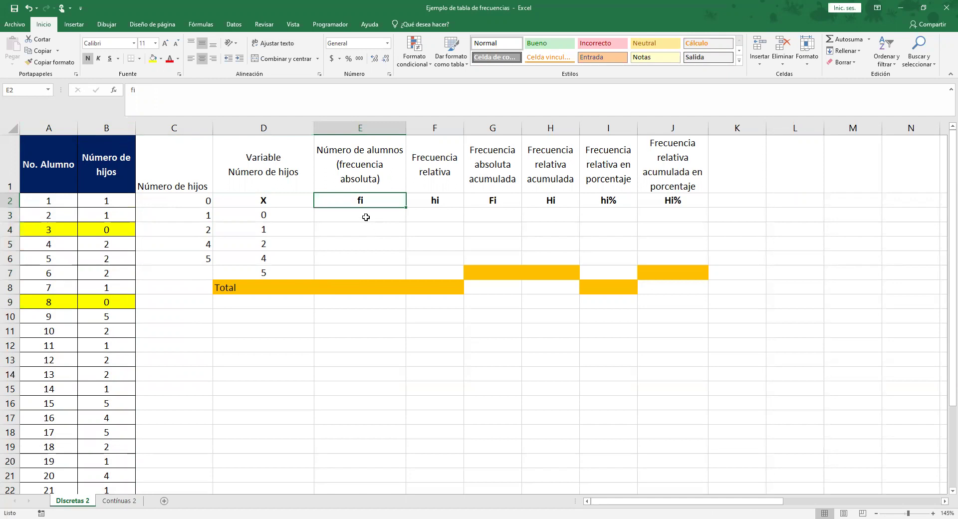
- Enter =CONTAR.SI(B:B,D3) in E3 for the first absolute frequency and check it against the yellow rows for students 3 and 8
left_click(365, 217)
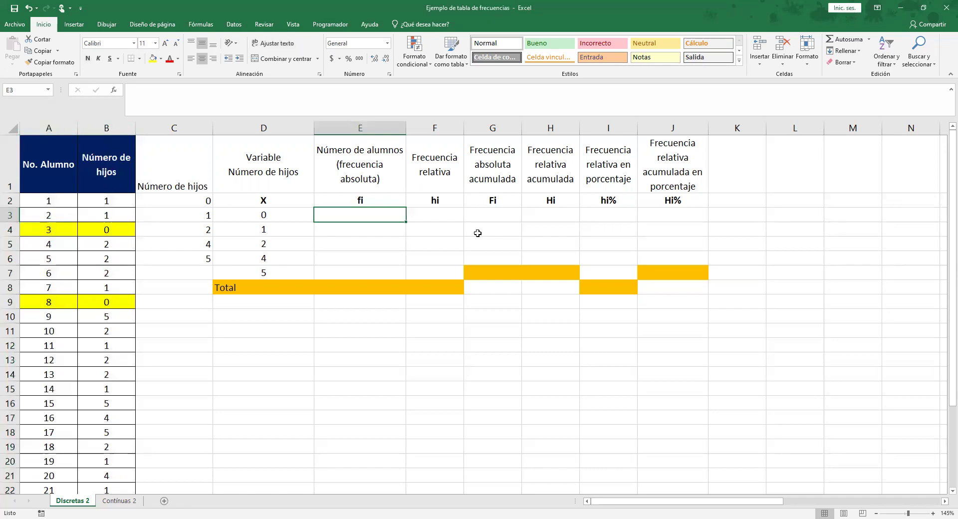
type("=")
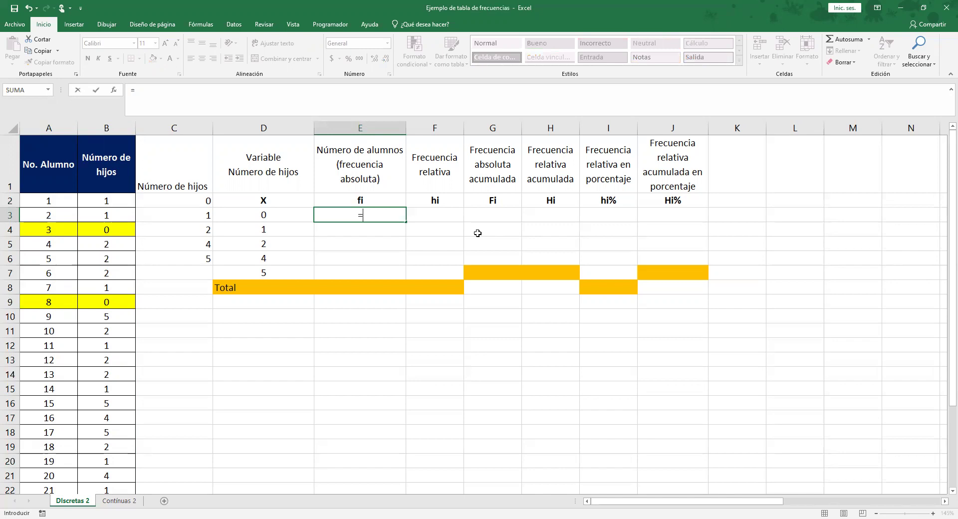
type("CONTAR")
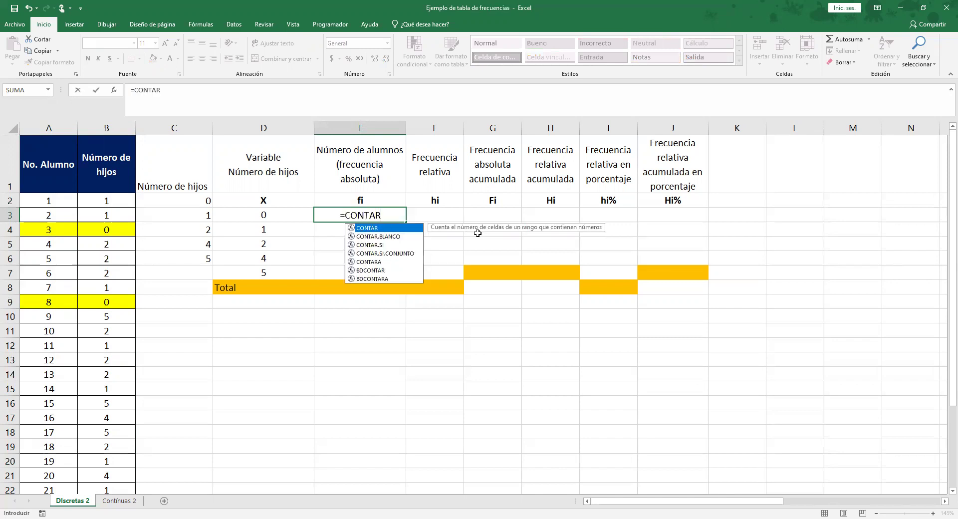
type(".SI")
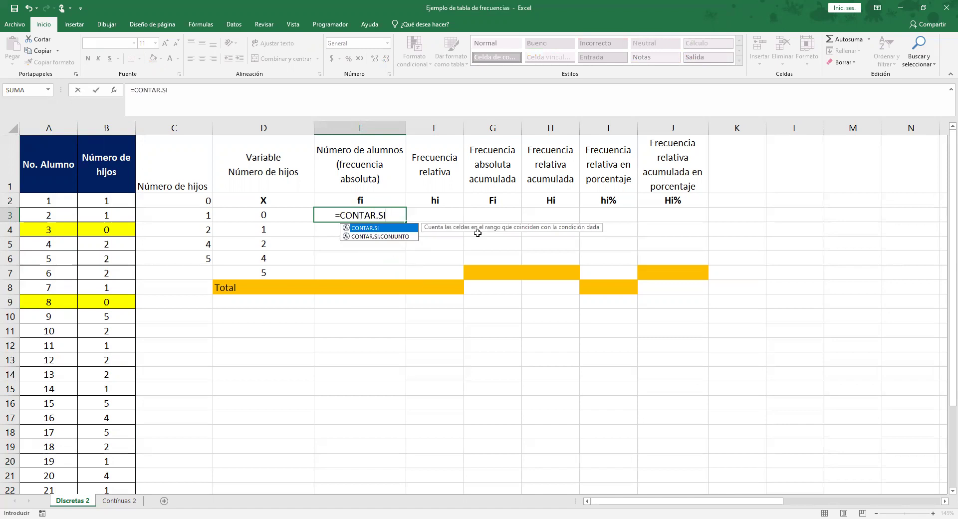
type("(")
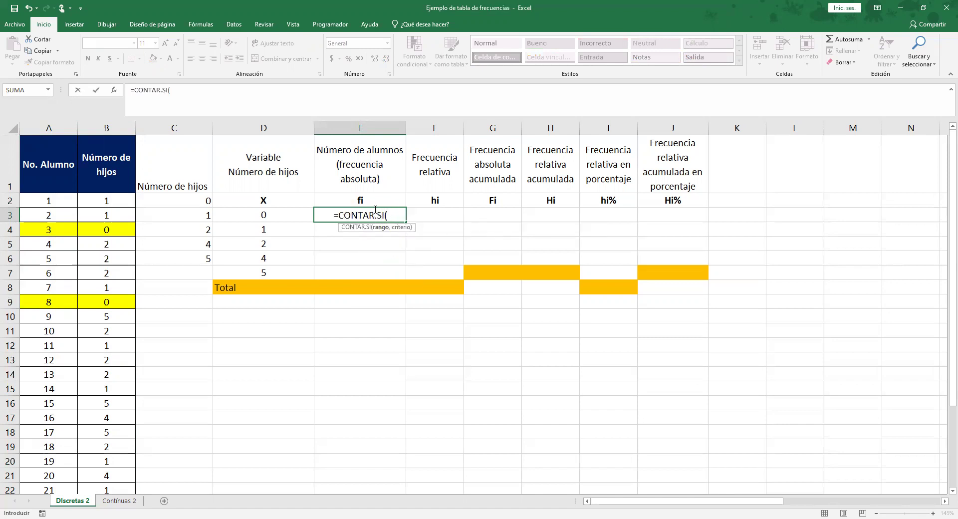
left_click(120, 127)
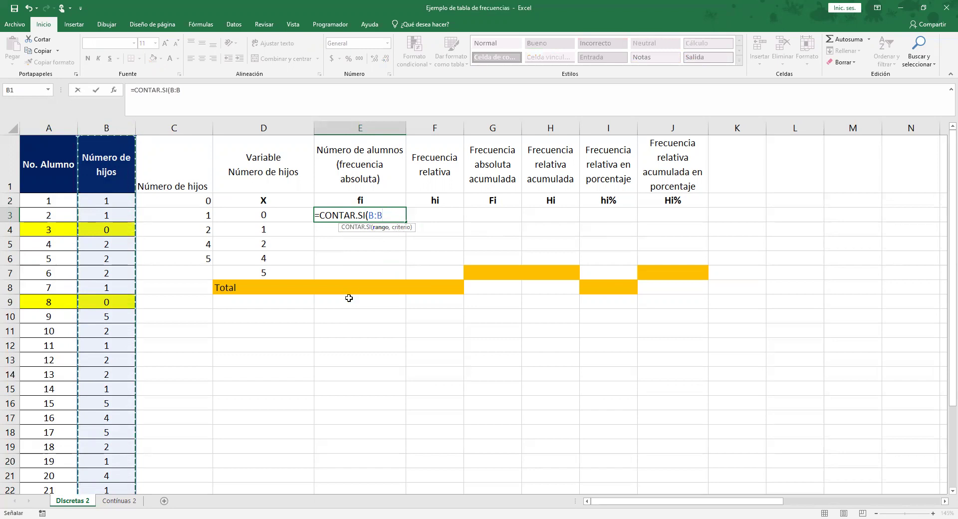
type(",")
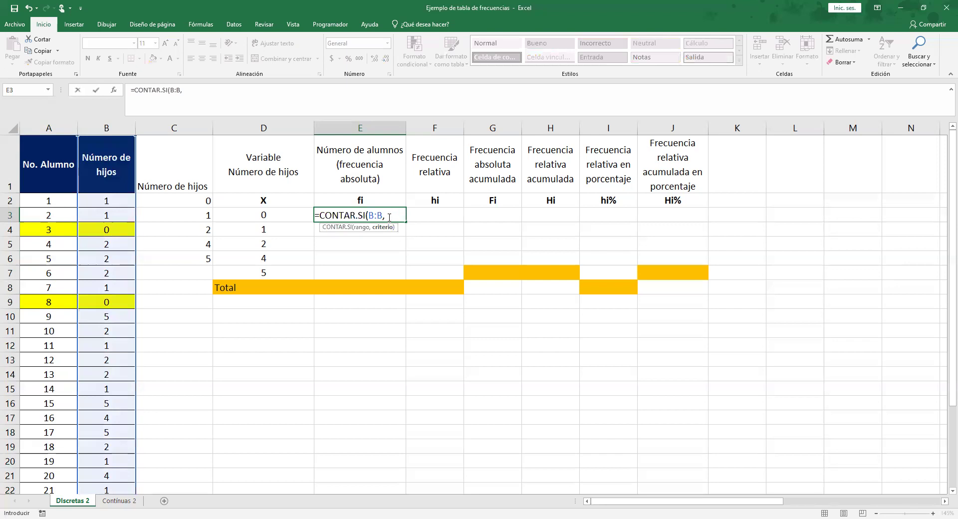
left_click(276, 216)
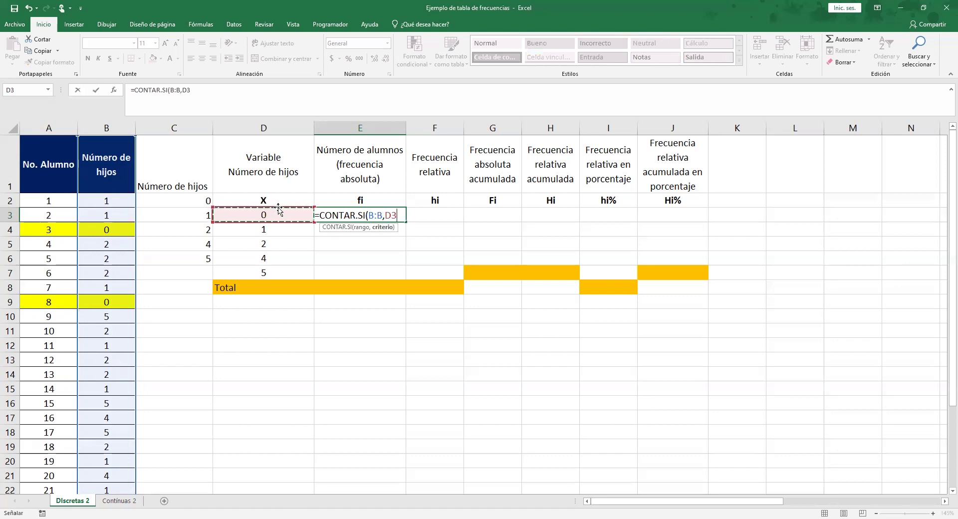
type(")")
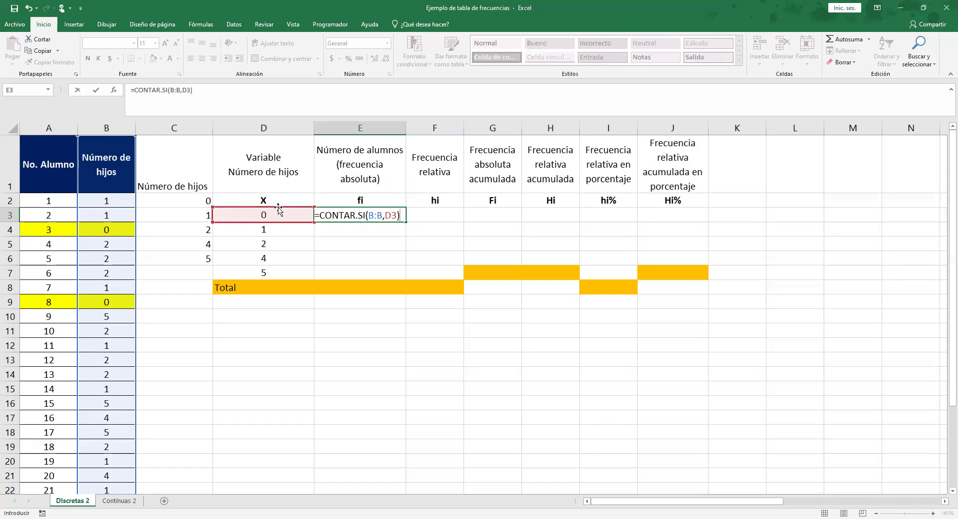
key("Return")
key("Up")
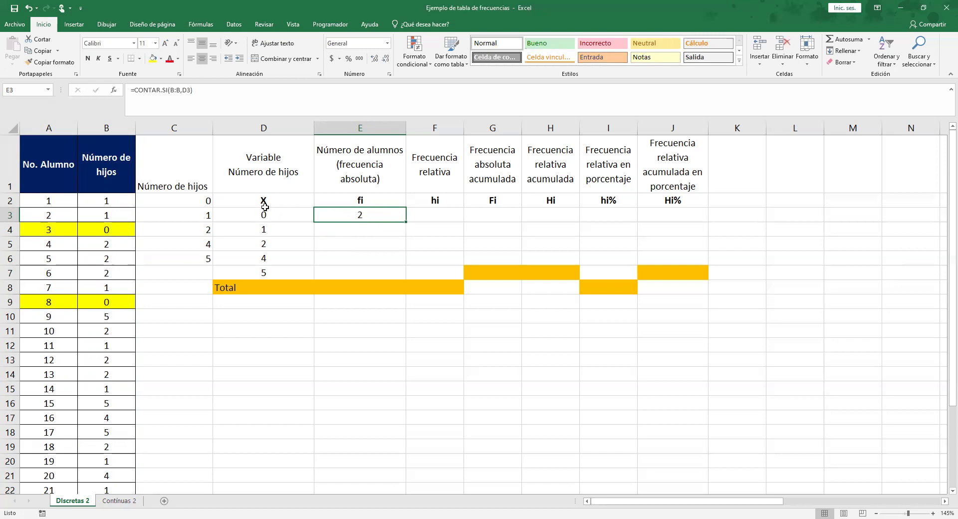
left_click_drag(67, 228, 94, 231)
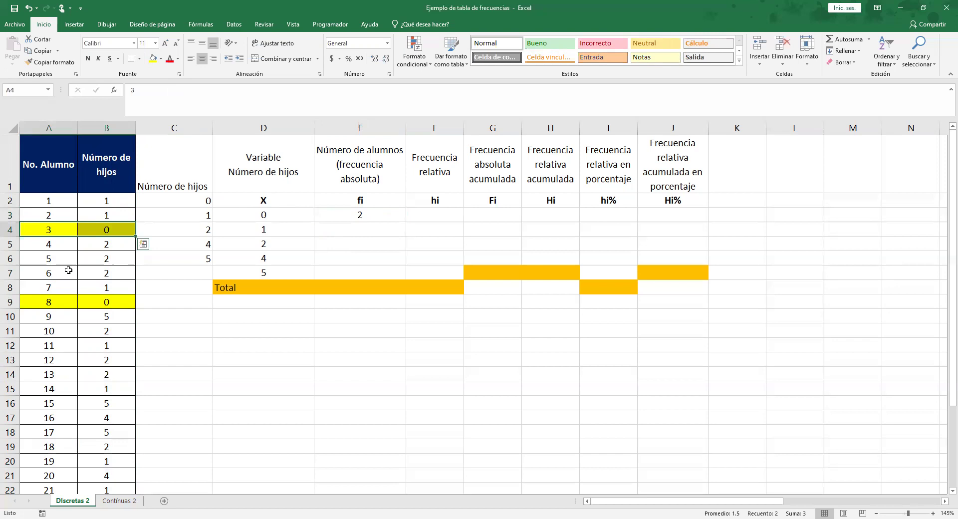
left_click_drag(61, 301, 104, 302, "ctrl")
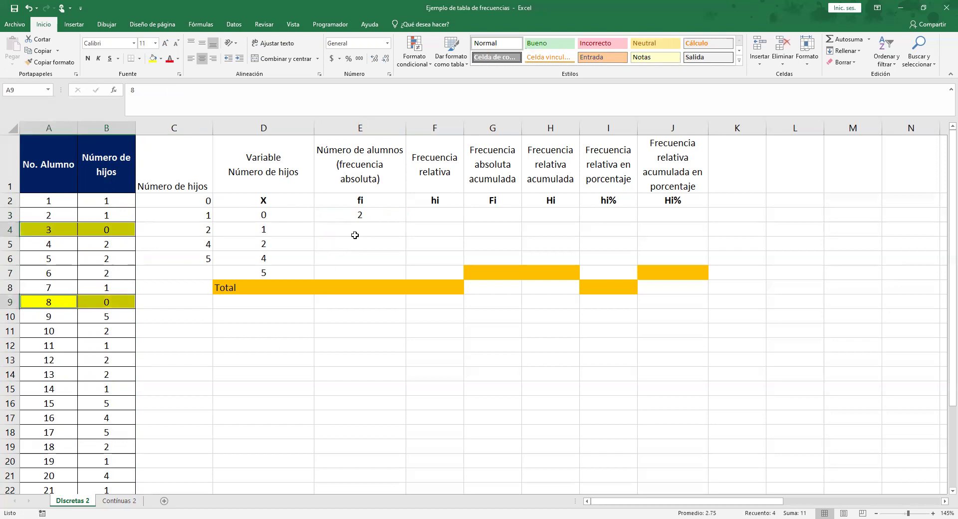
- Copy the absolute frequency formula from E3 down through E7 for the remaining values of X
left_click(360, 215)
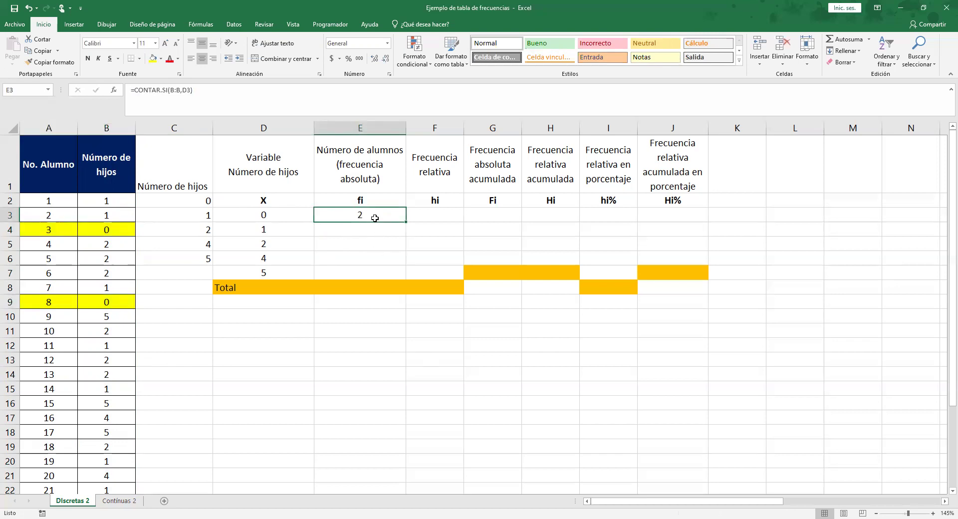
key("ctrl+c")
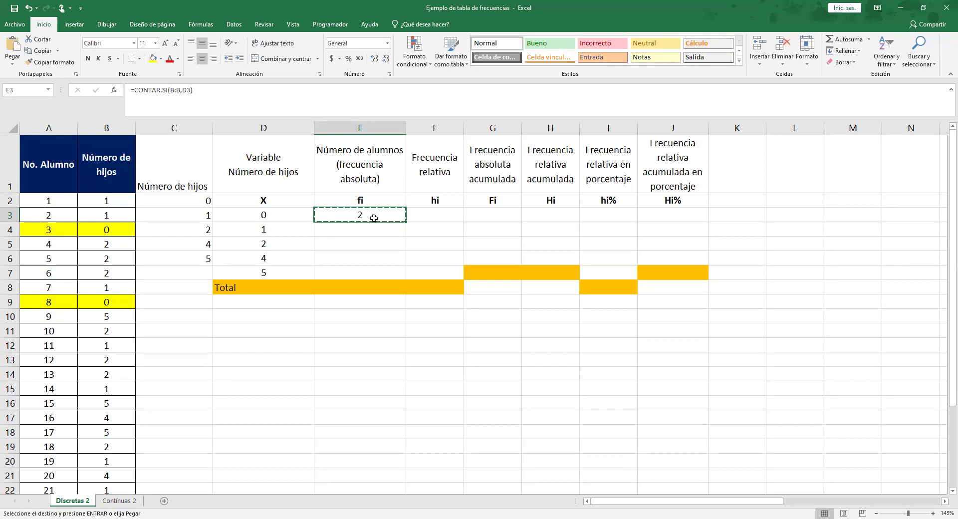
key("shift+Down")
key("shift+Down")
key("shift+Down")
key("shift+Down")
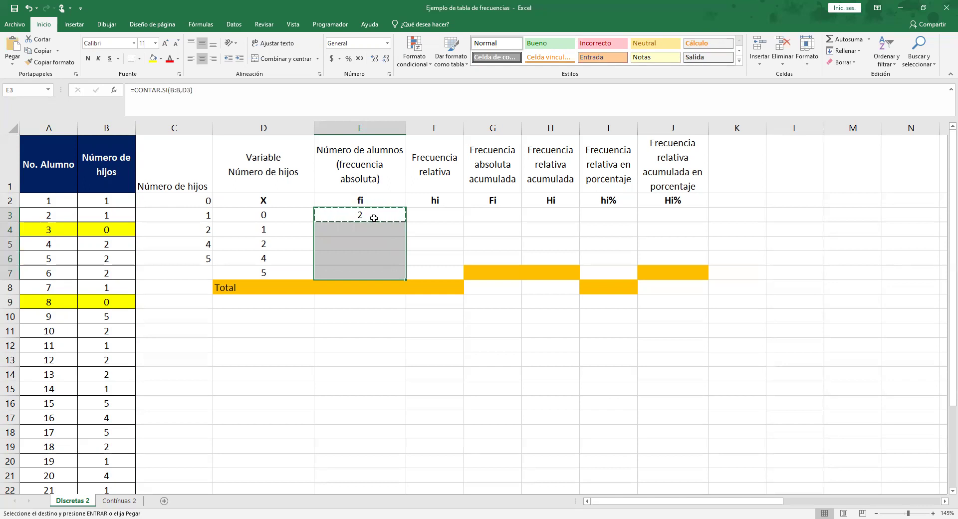
key("ctrl+v")
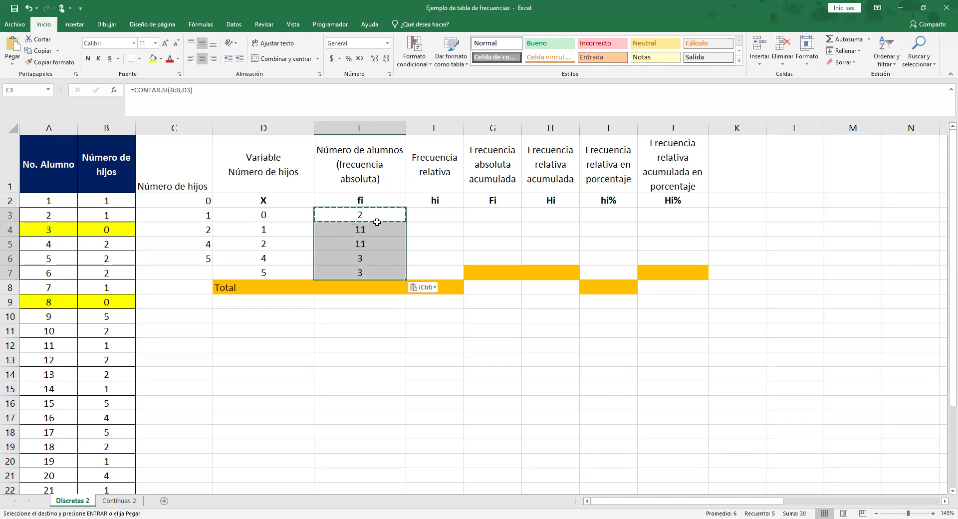
- Review the copied absolute frequencies in E4:E7 and inspect the cell references in E7's formula
left_click(375, 229)
left_click(374, 246)
left_click(373, 255)
left_click(370, 271)
key("F2")
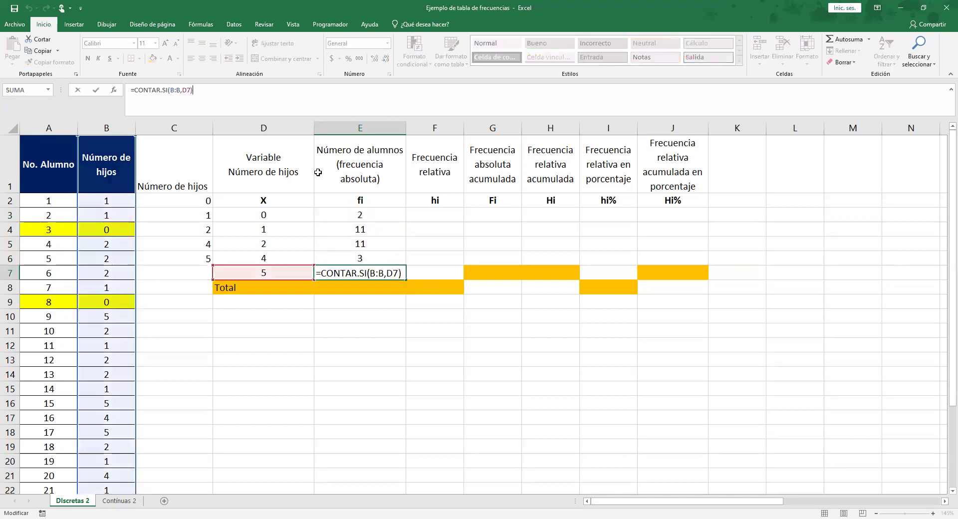
key("Escape")
- Total the absolute frequencies in E8 with =SUMA(E3:E7)
left_click(365, 288)
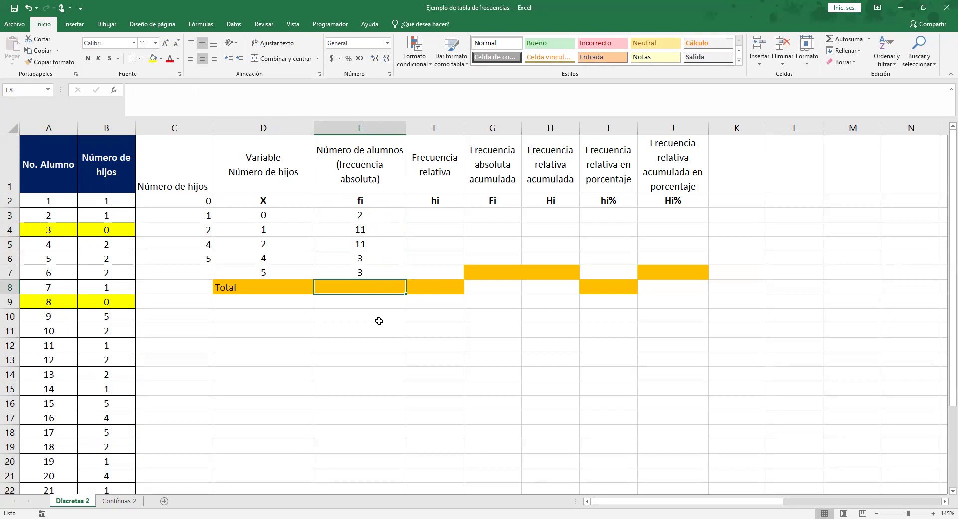
type("=")
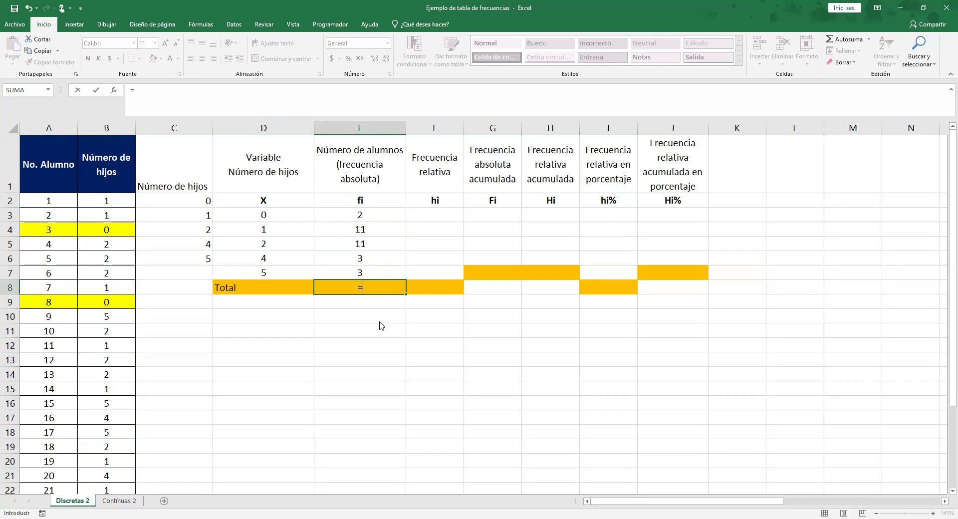
type("SUMA(")
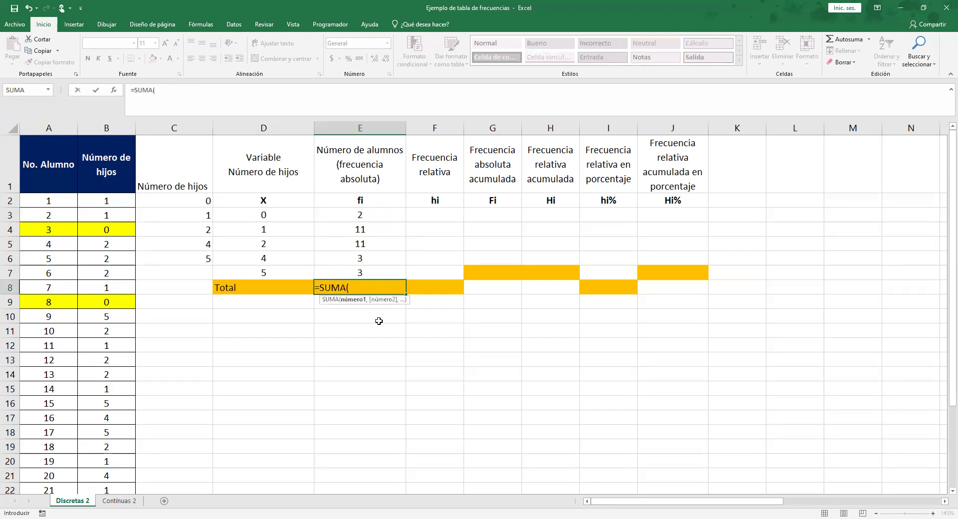
left_click(367, 216)
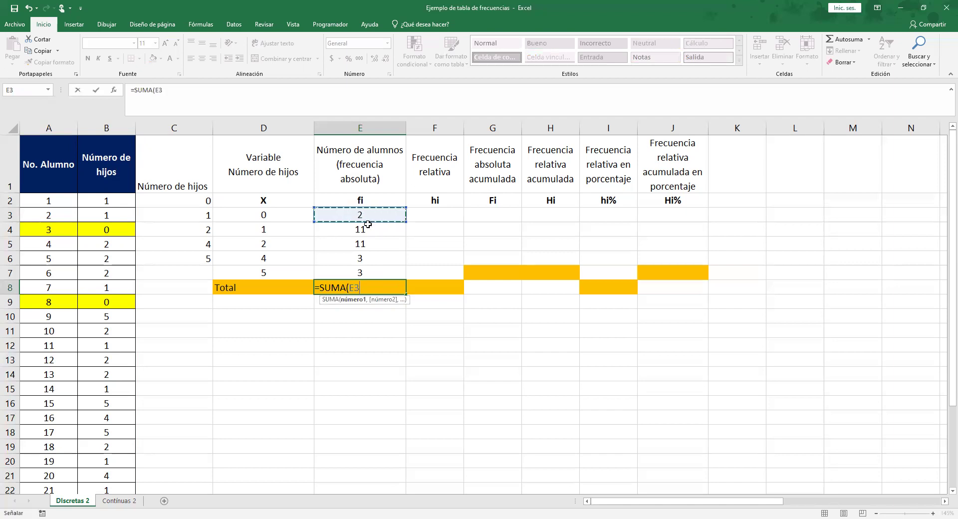
left_click(362, 271, "shift")
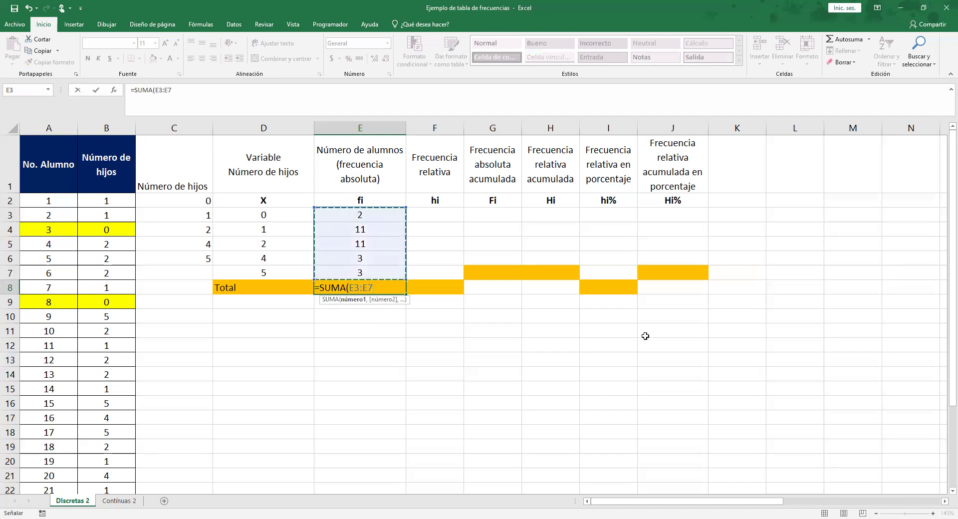
type(")")
key("Return")
key("Up")
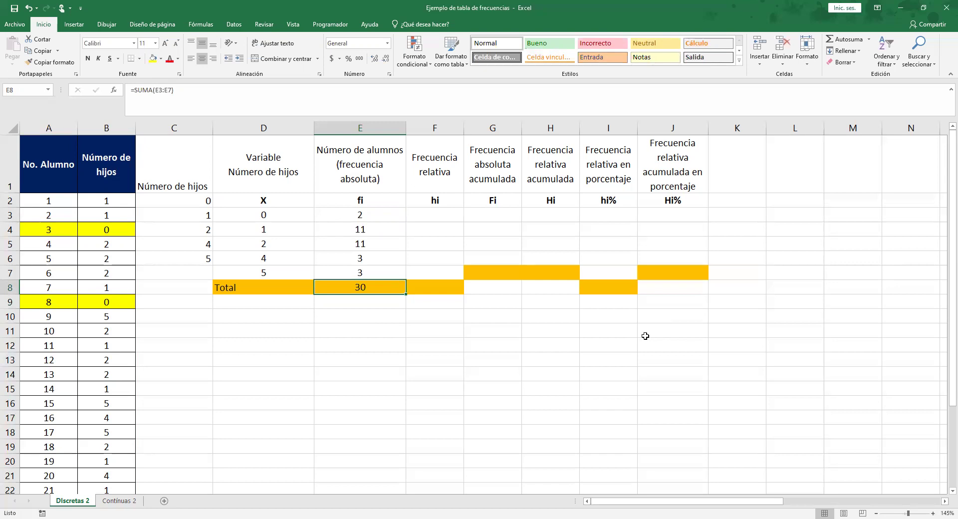
- Calculate the first relative frequency in F3 with =E3/$E$8, keeping the total as an absolute reference
key("Right")
key("Up")
key("Up")
left_click(434, 216)
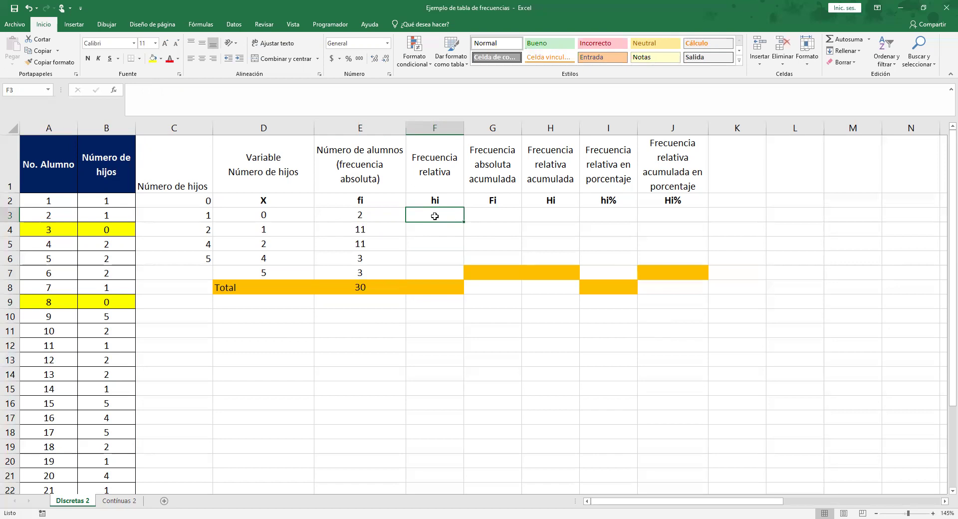
type("=")
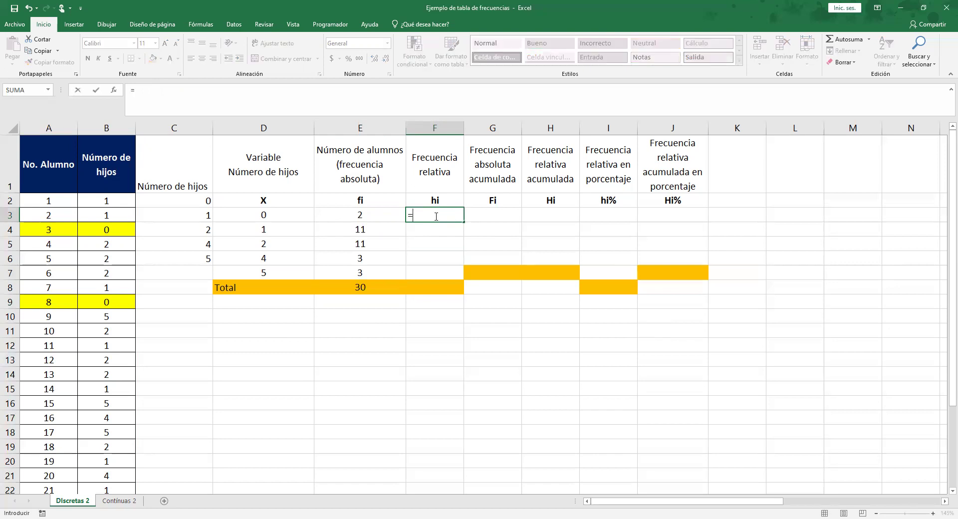
left_click(369, 213)
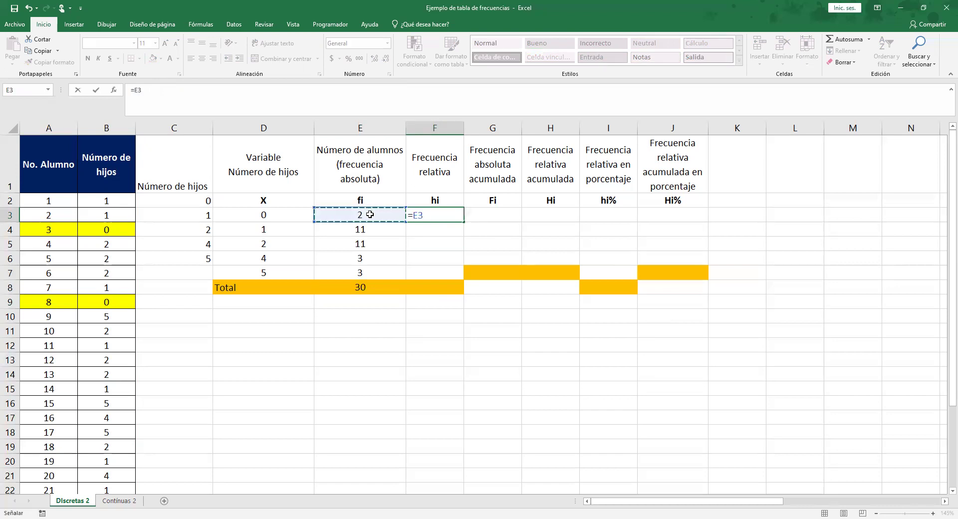
type("/")
left_click(370, 287)
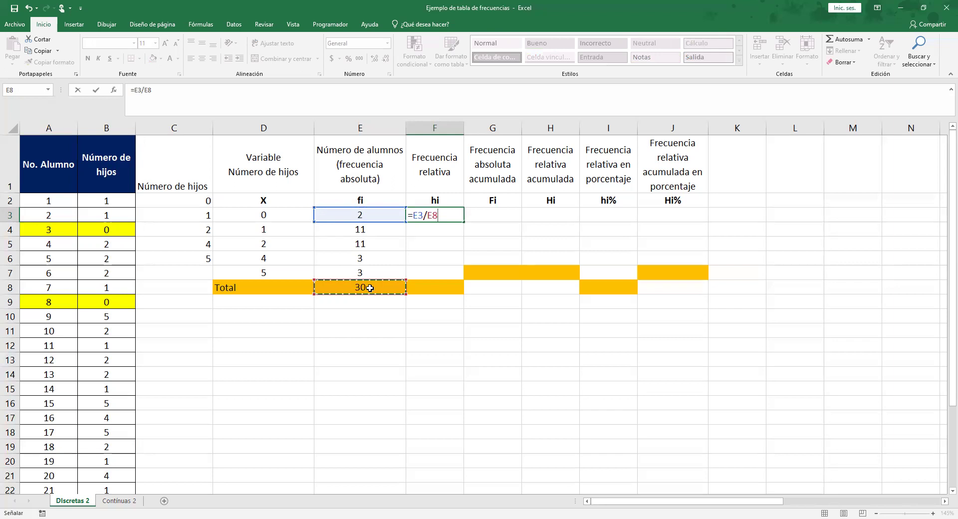
key("F4")
left_click_drag(430, 216, 427, 215)
left_click(442, 215)
left_click_drag(427, 216, 431, 216)
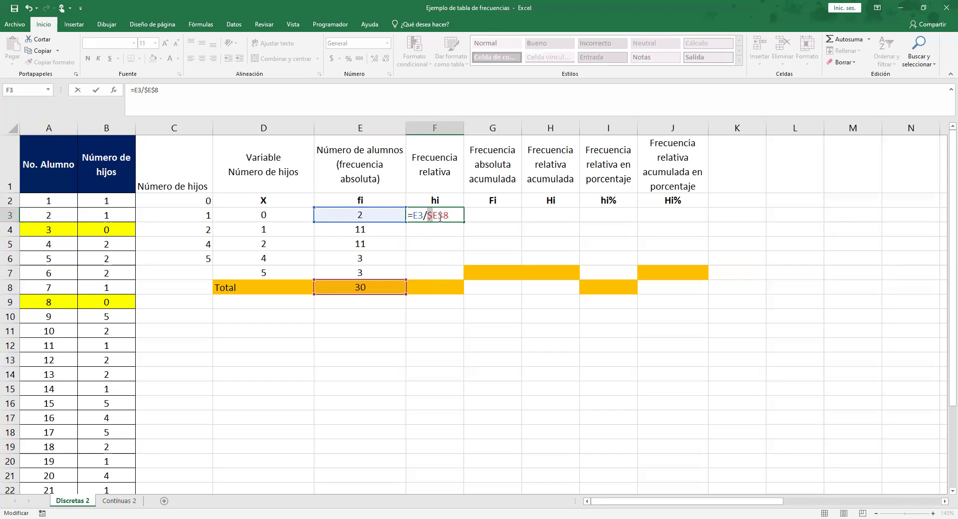
left_click(440, 215)
key("Return")
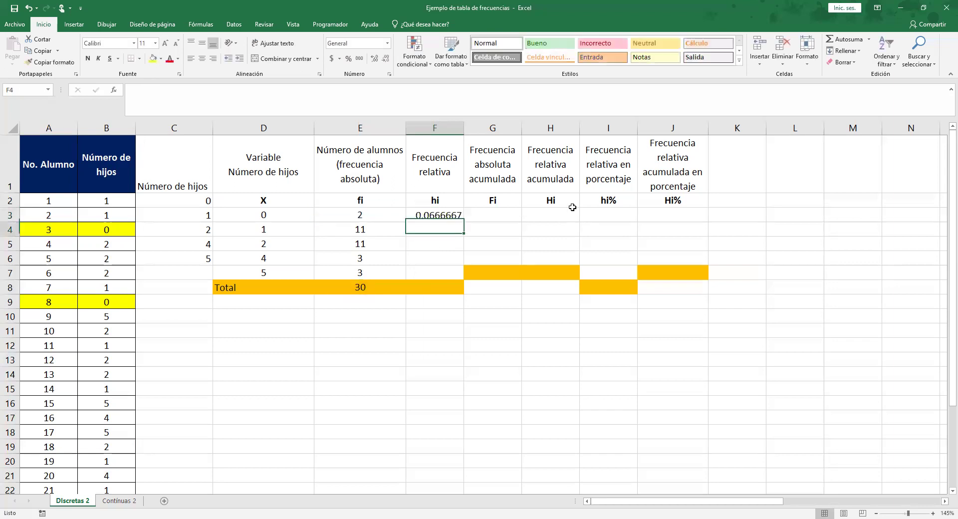
- Copy the relative frequency formula from F3 down through F7 for the remaining values of X
key("Up")
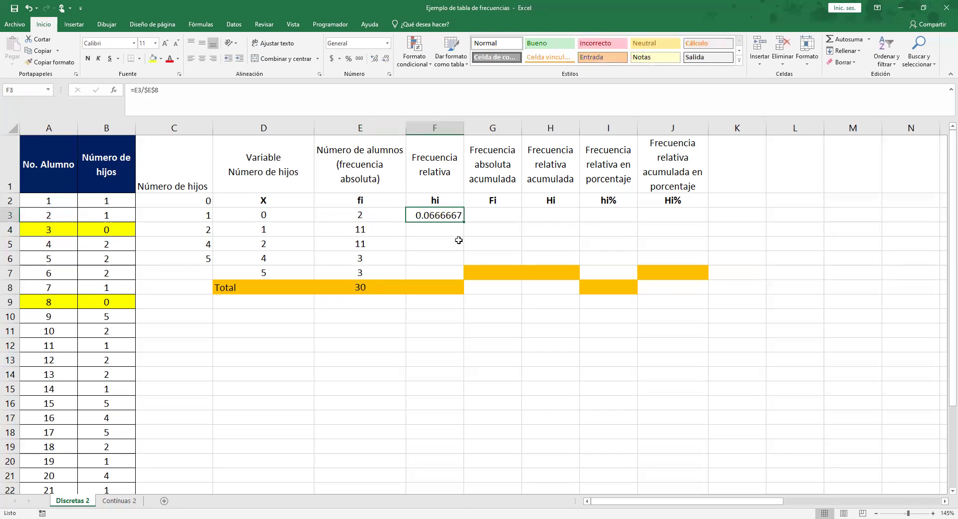
key("ctrl+c")
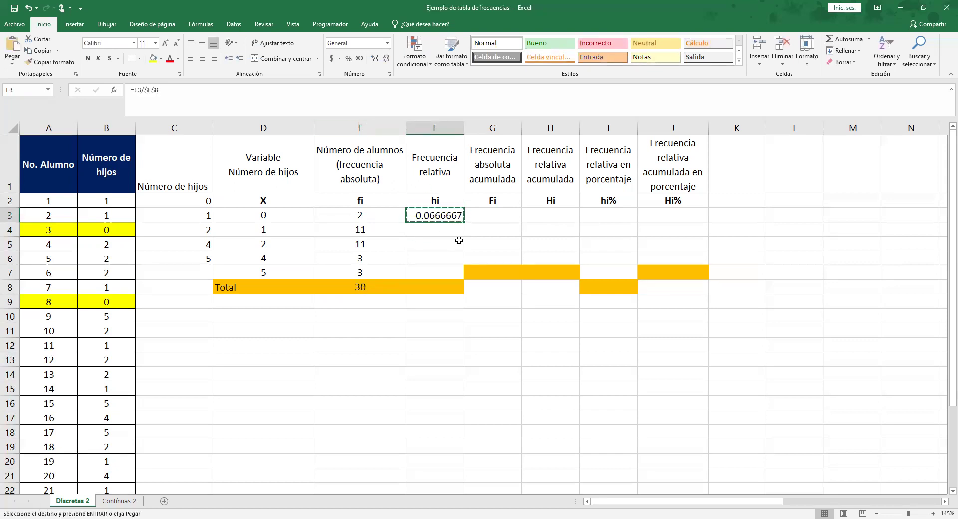
key("shift+Down")
key("shift+Down")
key("shift+Down")
key("shift+Down")
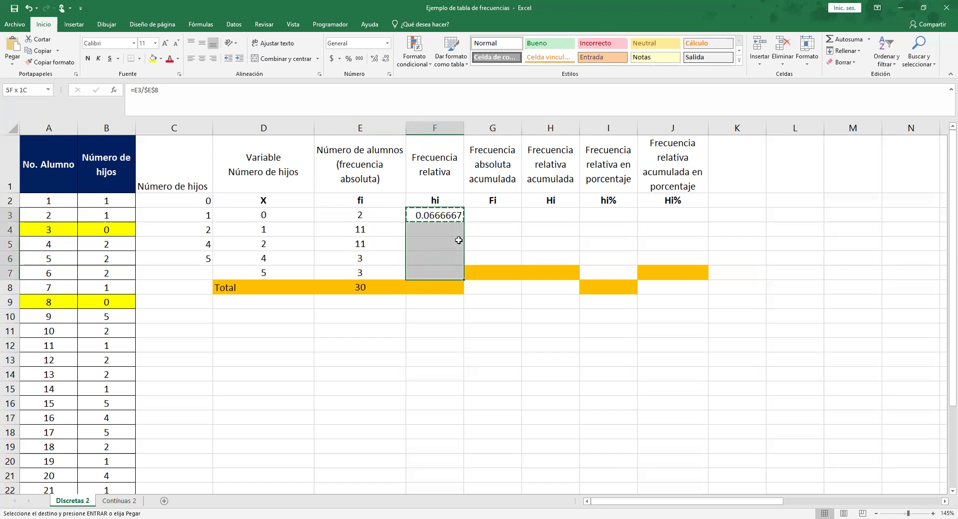
key("ctrl+v")
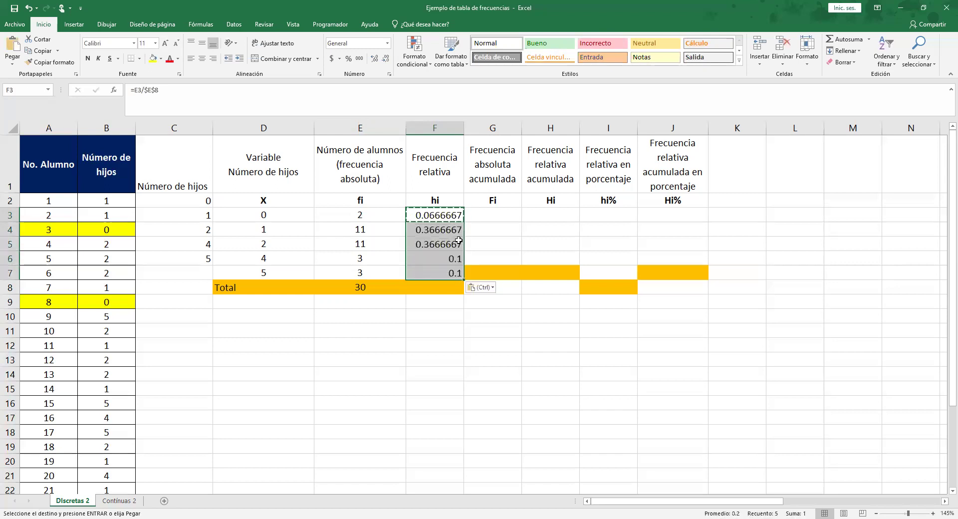
- Total the relative frequencies in F8 with =SUMA(F3:F7)
left_click(430, 292)
key("Escape")
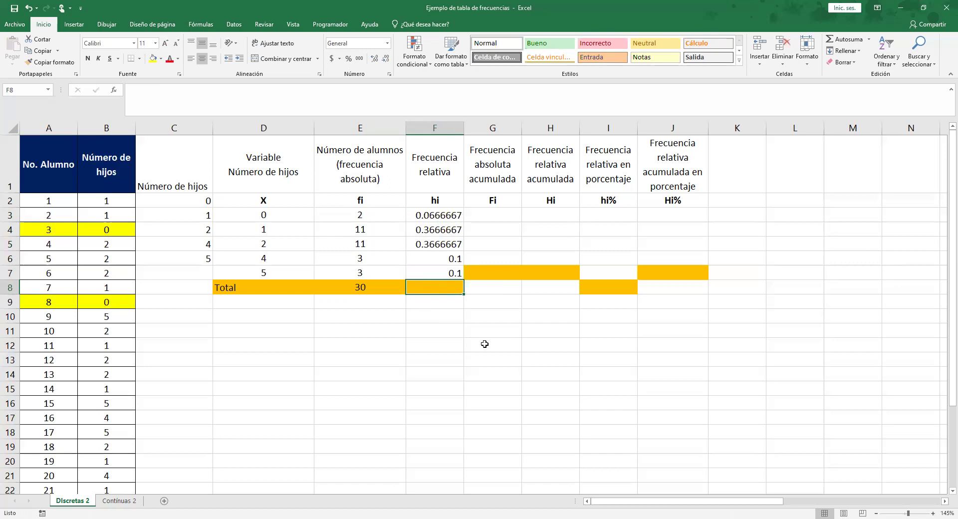
type("=")
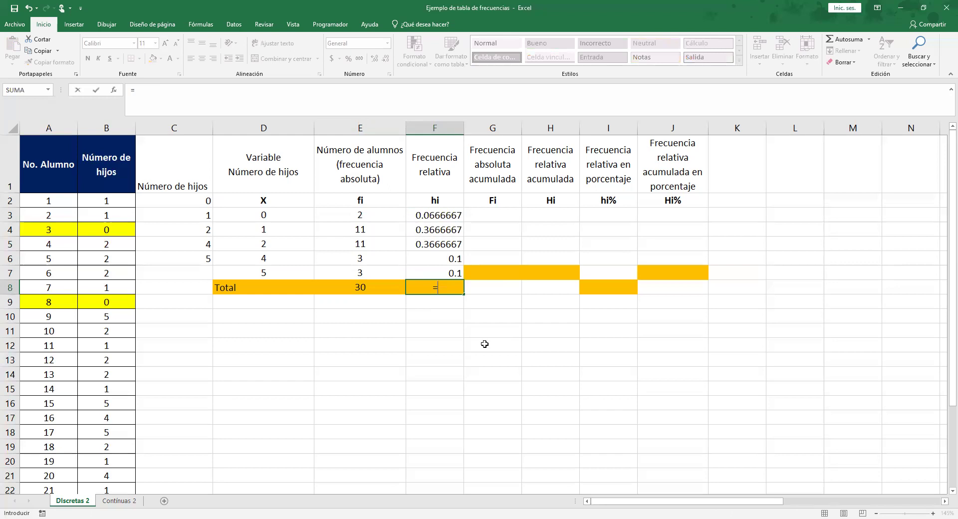
type("SUMA(")
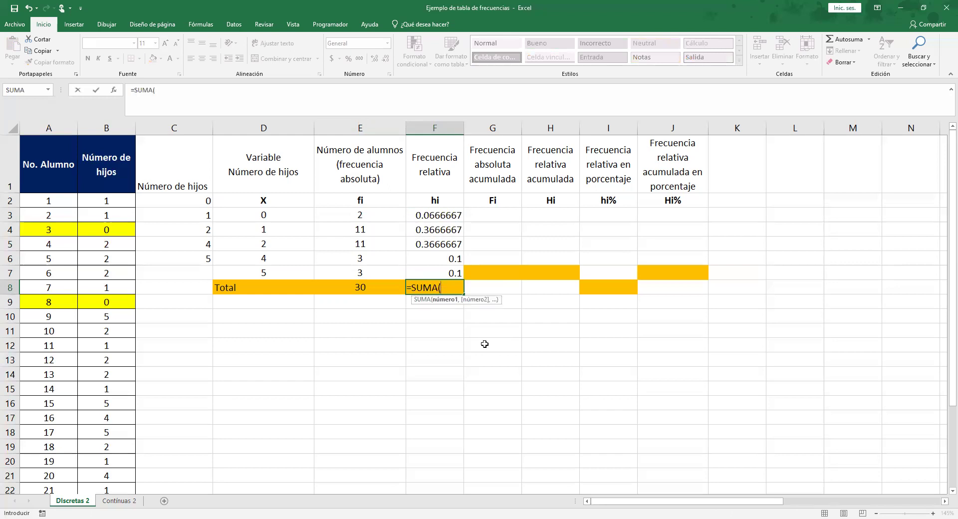
left_click_drag(443, 215, 445, 272)
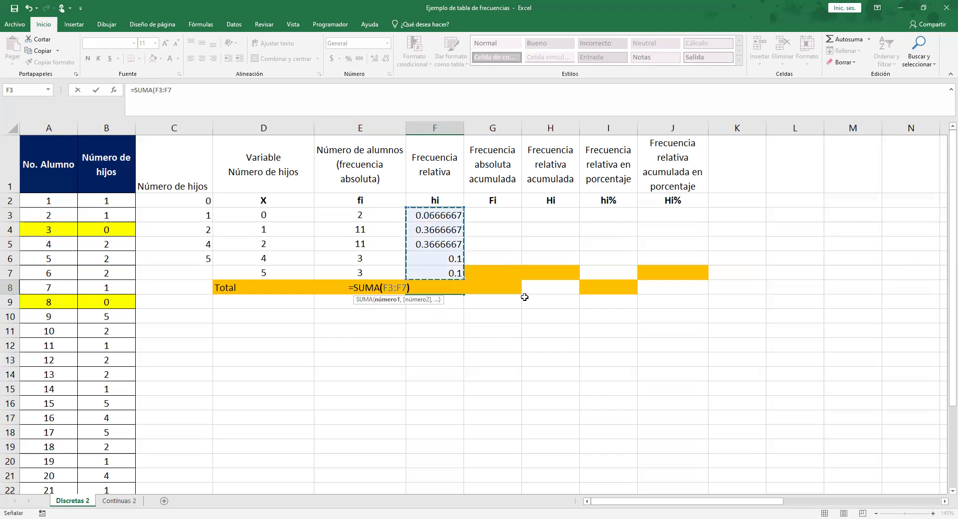
type(")")
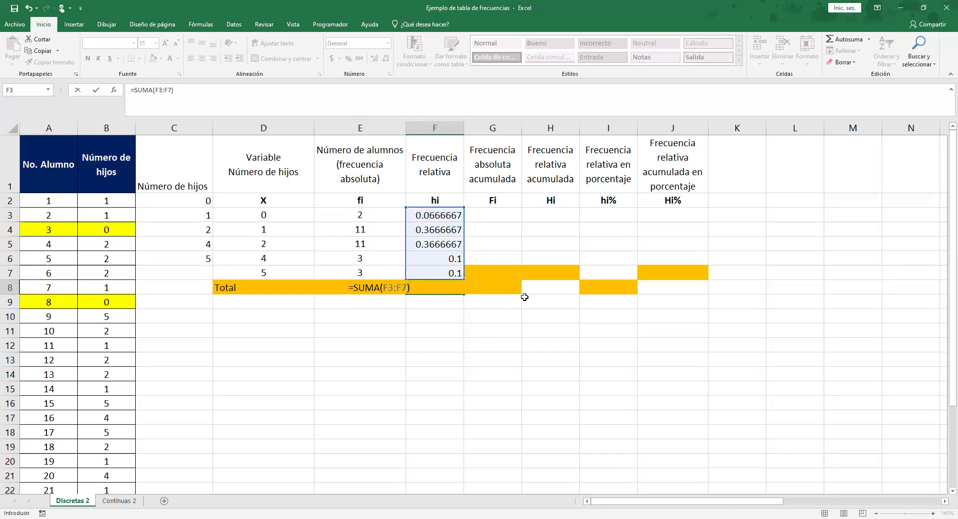
key("Return")
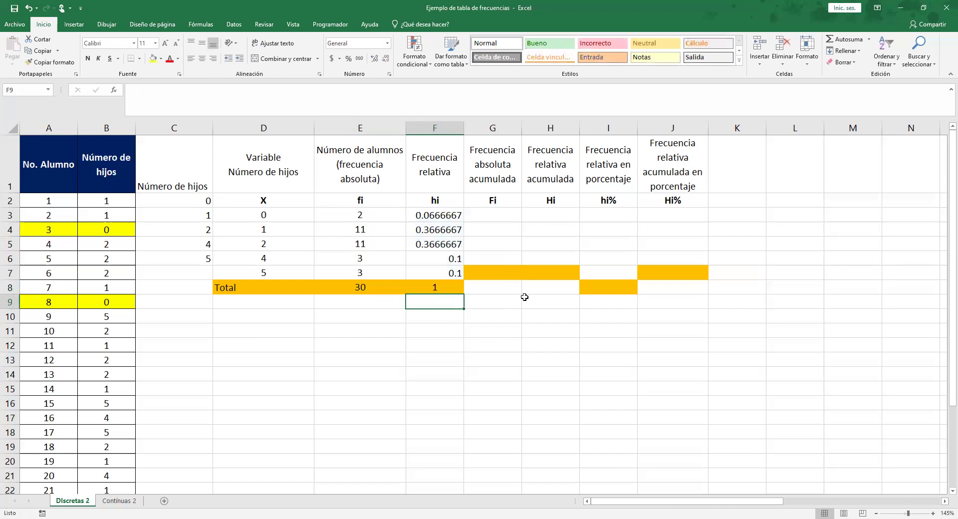
key("Up")
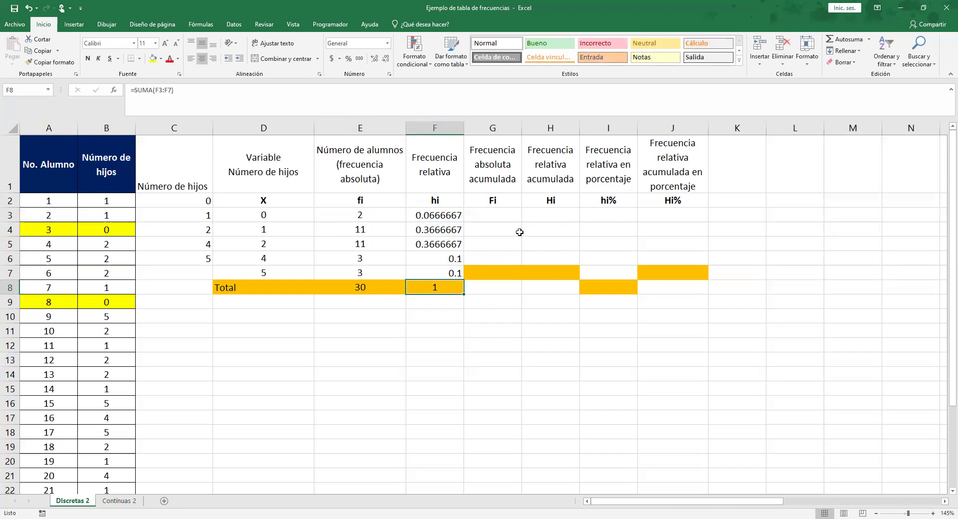
- Start the cumulative absolute frequency in G3 with =E3, referencing the first absolute frequency
left_click(510, 214)
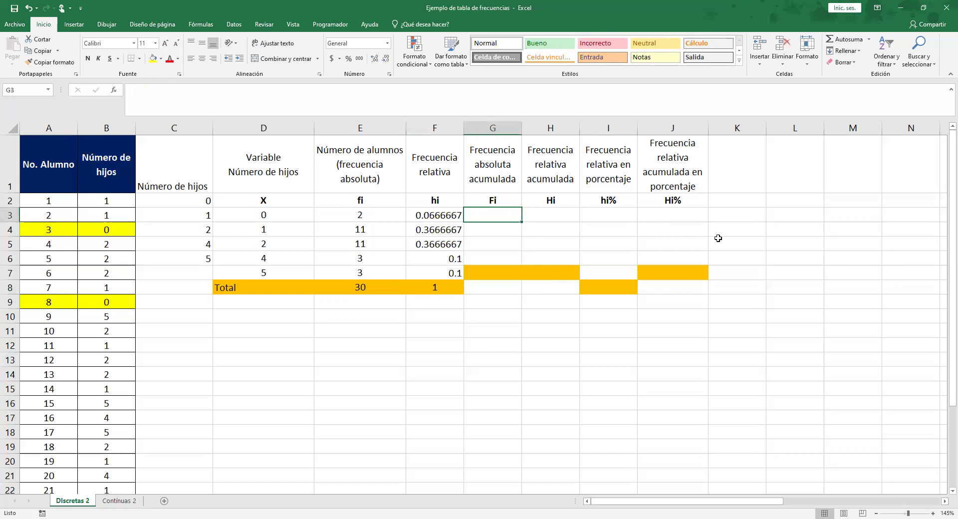
type("=")
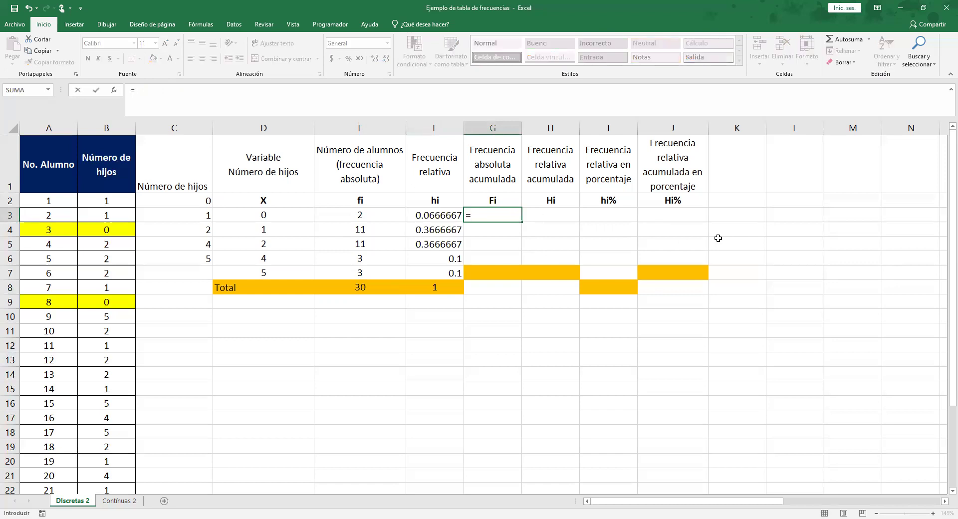
key("Left")
key("Left")
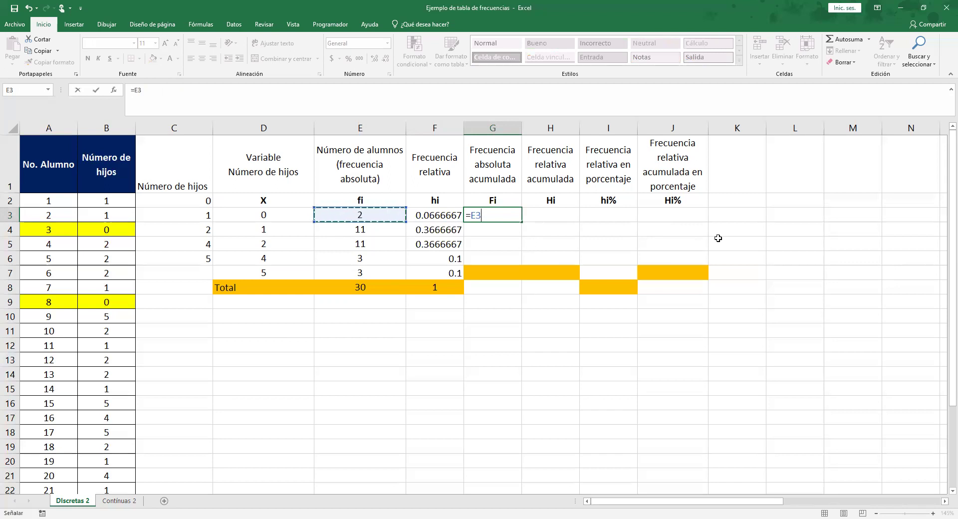
key("Return")
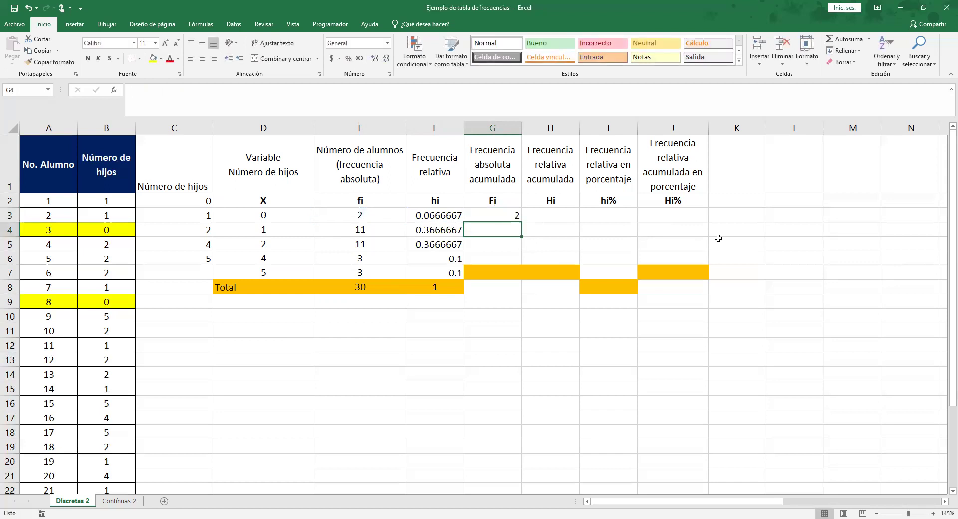
- Calculate the second cumulative absolute frequency in G4 with =G3+E4
type("=")
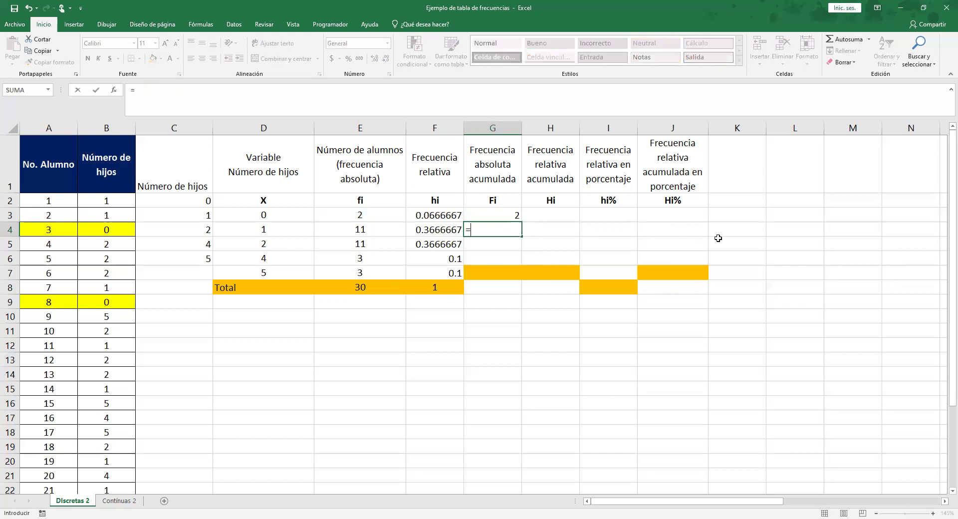
key("Up")
type("+")
key("Left")
key("Left")
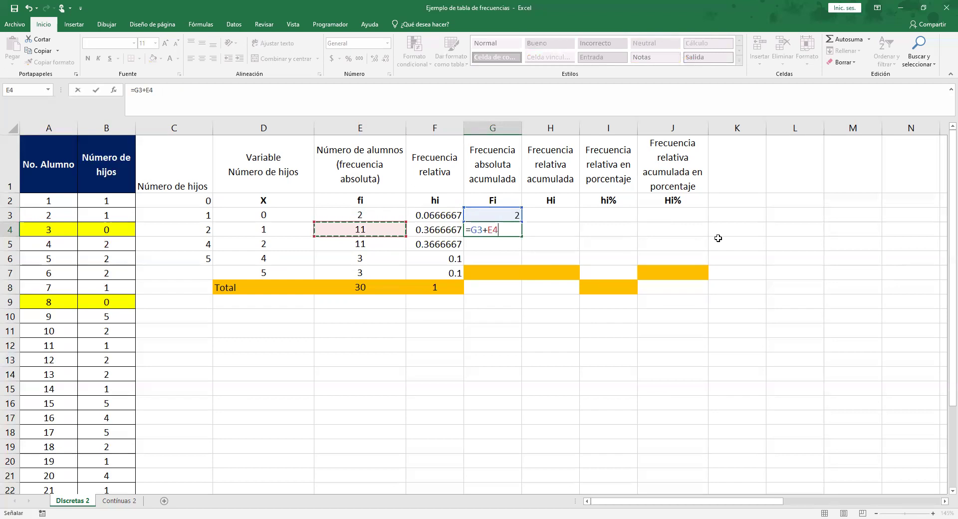
key("Return")
- Copy the cumulative absolute frequency formula from G4 down through G7
key("Up")
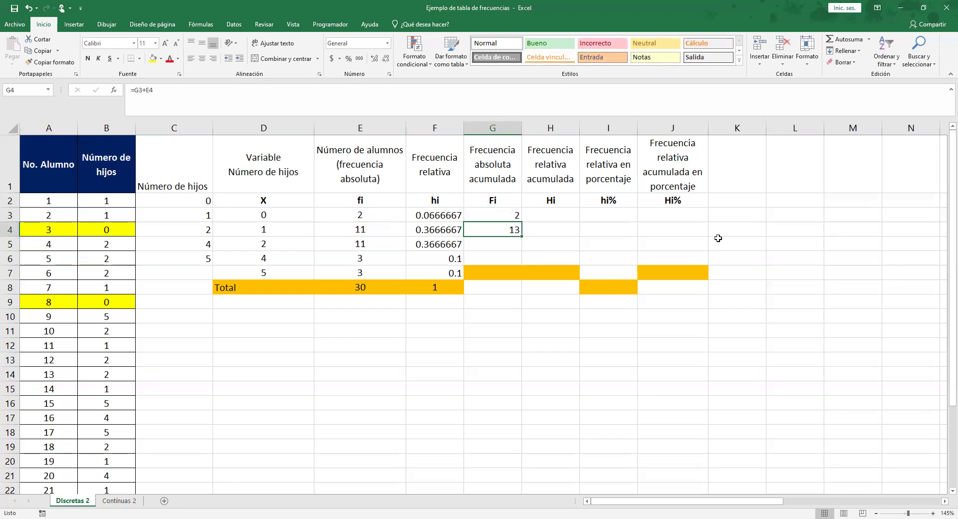
key("ctrl+c")
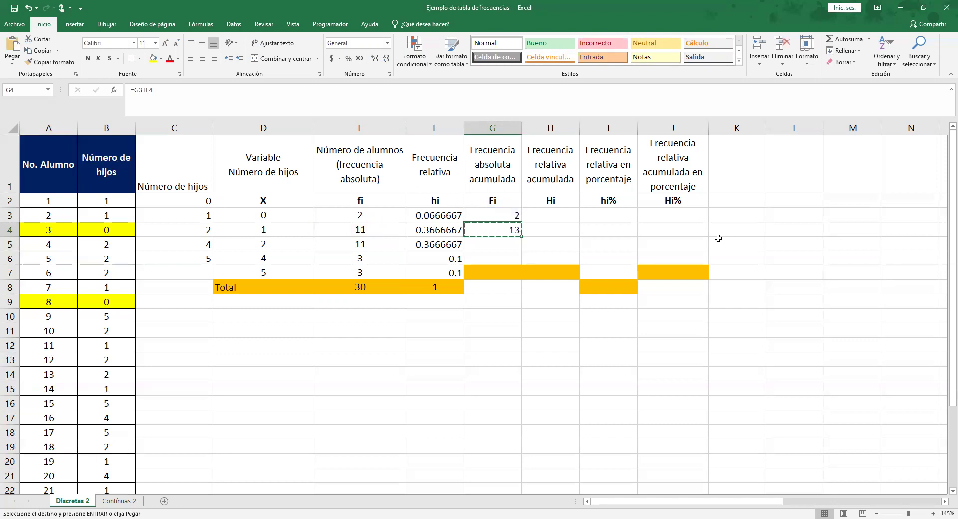
key("shift+Down")
key("shift+Down")
key("shift+Down")
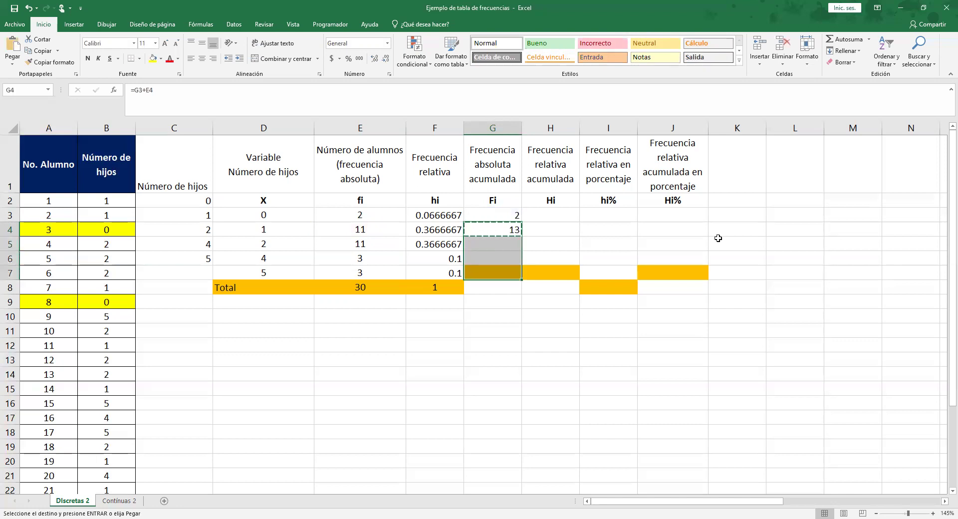
key("ctrl+v")
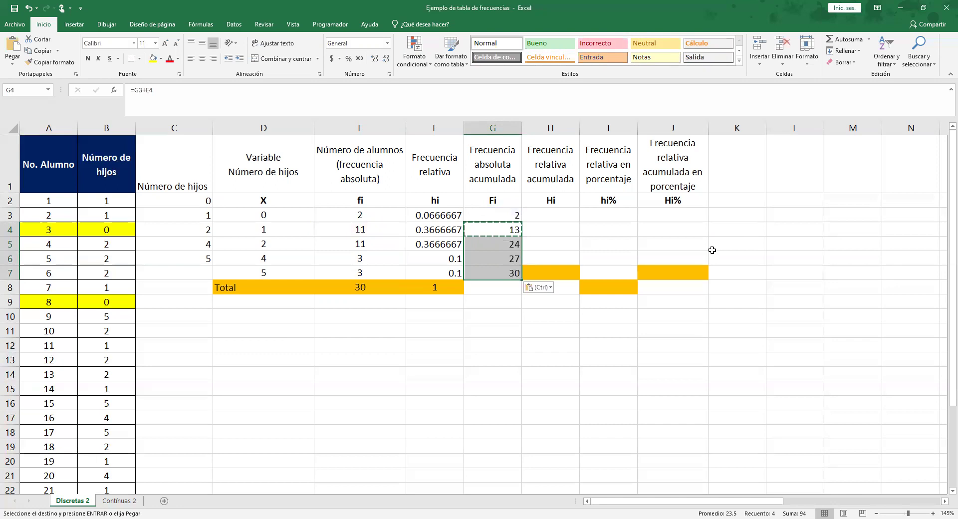
left_click(509, 287)
left_click(498, 231)
key("Escape")
- Calculate the first cumulative relative frequency in H3 with =G3/$E$8, keeping the total as an absolute reference
left_click(559, 219)
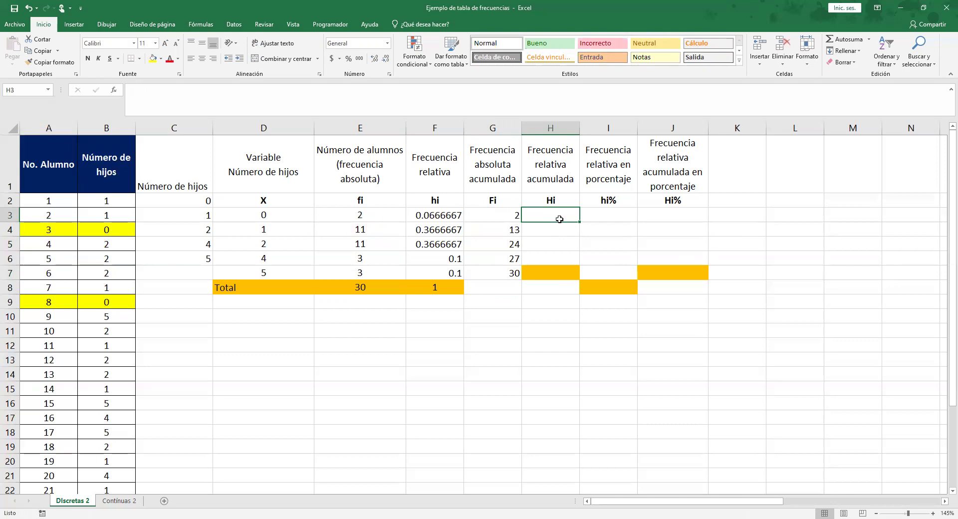
type("=")
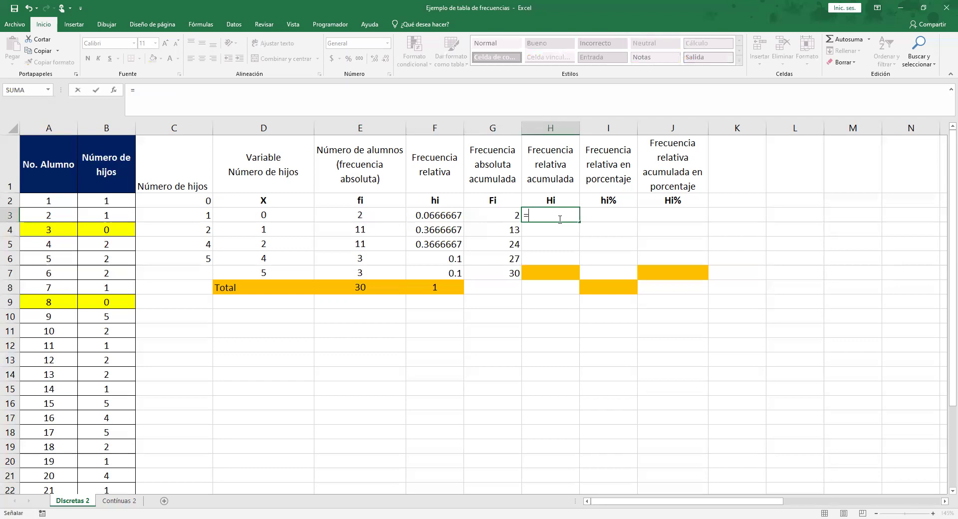
key("Left")
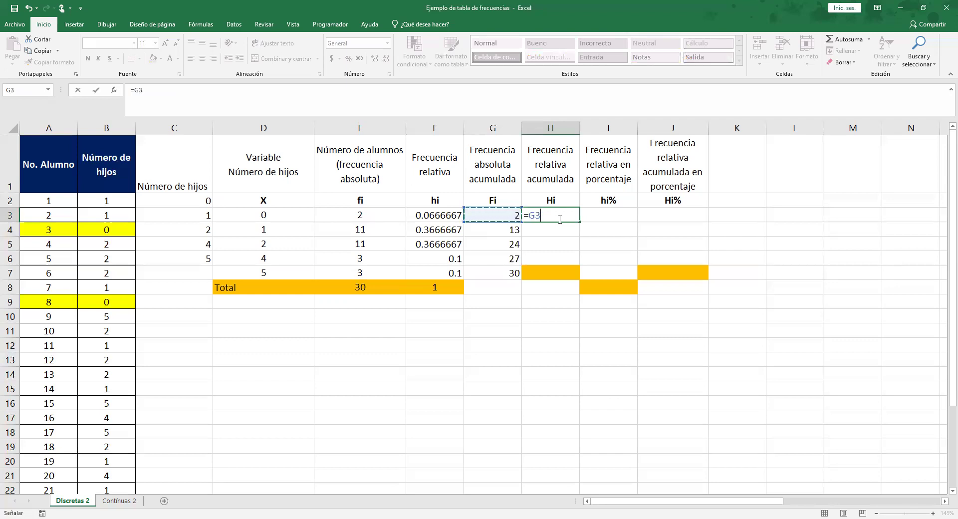
type("/")
key("Left")
key("Down")
key("Left")
key("Down")
key("Down")
key("Left")
key("Down")
key("Down")
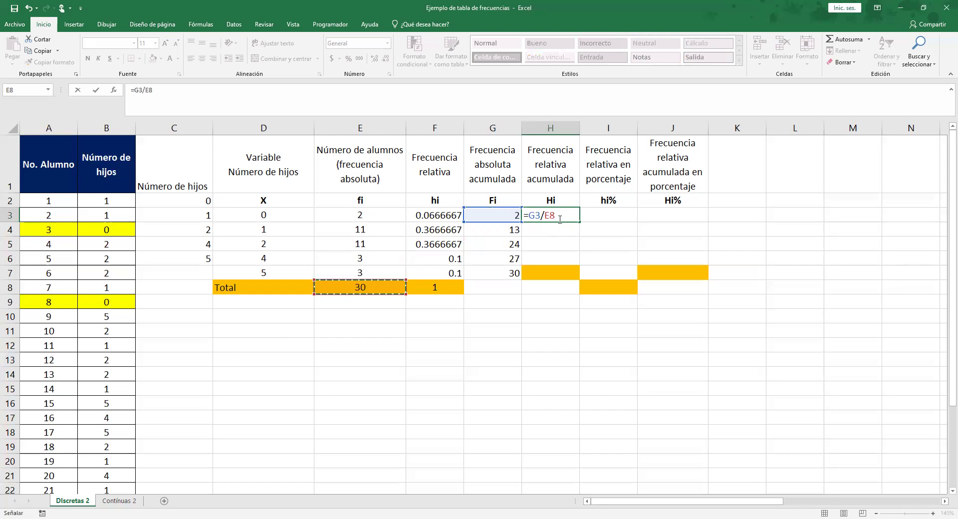
key("F4")
key("Return")
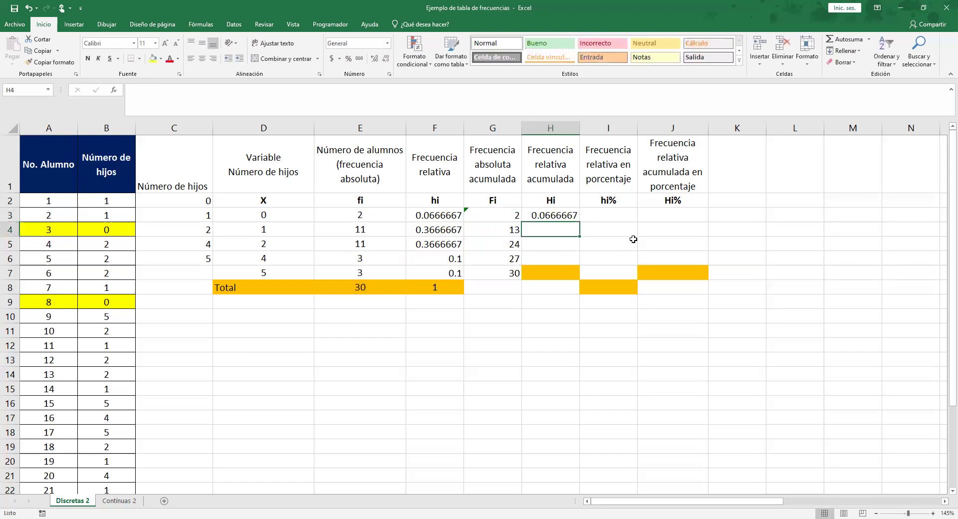
- Copy the cumulative relative frequency formula from H3 down through H7
key("Up")
key("ctrl+c")
key("shift+Down")
key("shift+Down")
key("shift+Down")
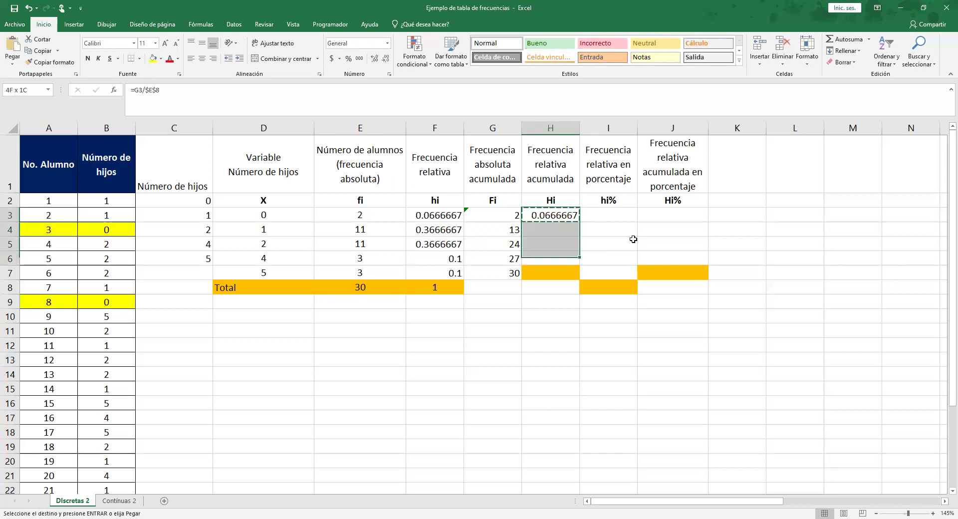
key("shift+Down")
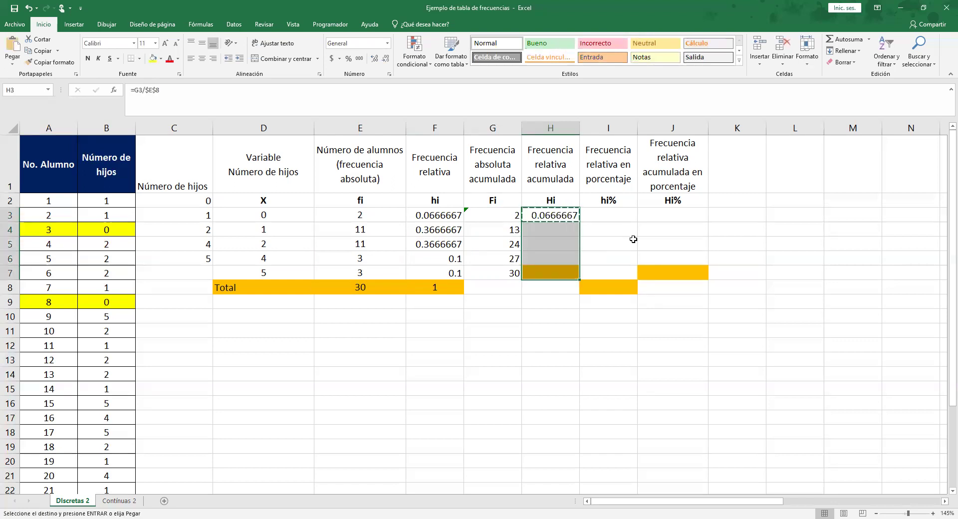
key("ctrl+v")
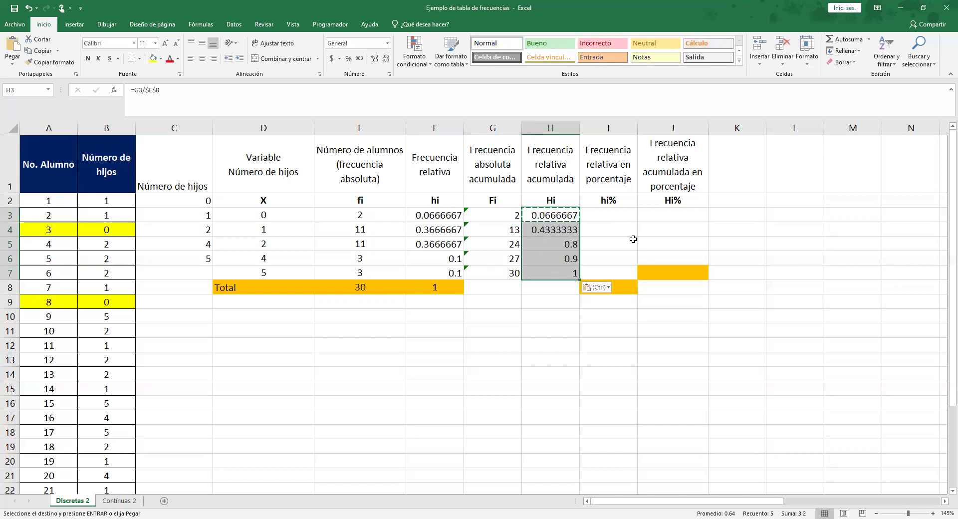
left_click(603, 217)
key("Escape")
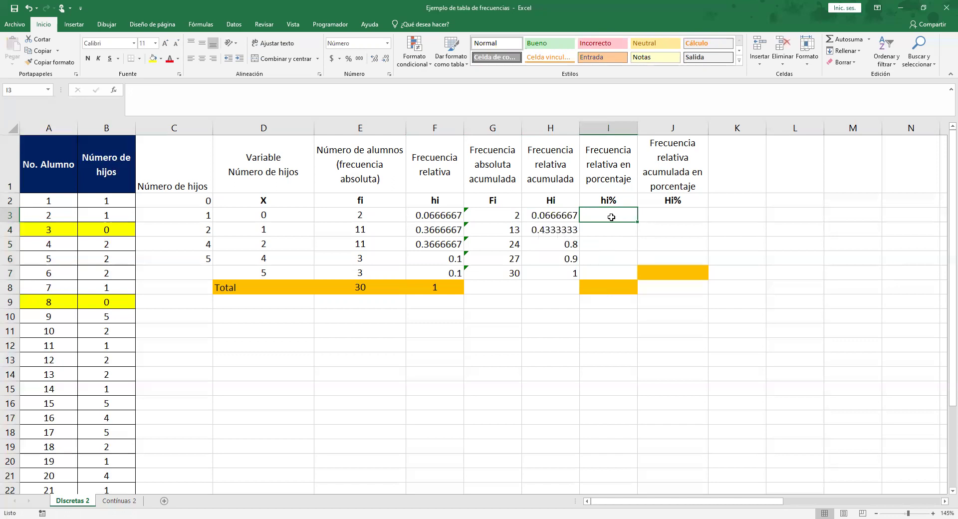
key("Left")
key("Up")
key("Left")
key("Right")
key("Right")
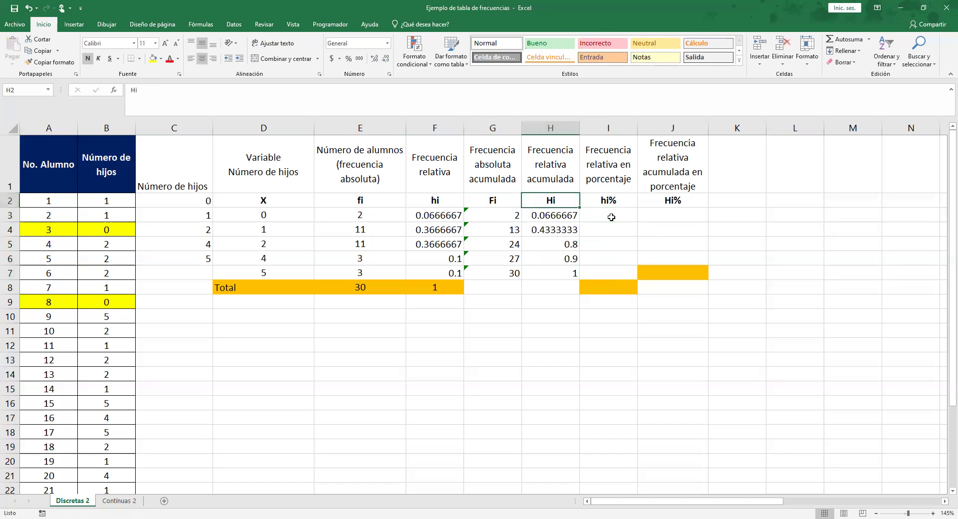
key("Down")
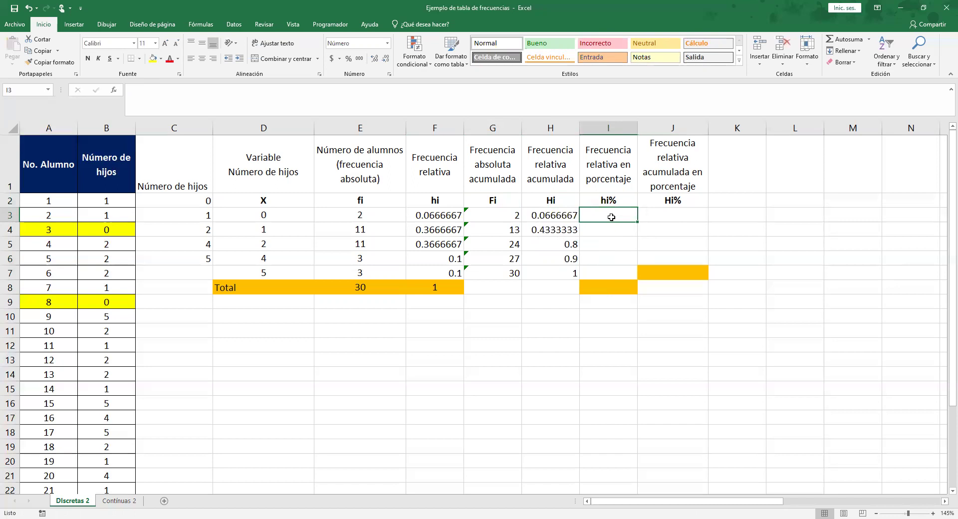
- Calculate the first relative frequency as a percentage in I3 with =F3*100
type("=")
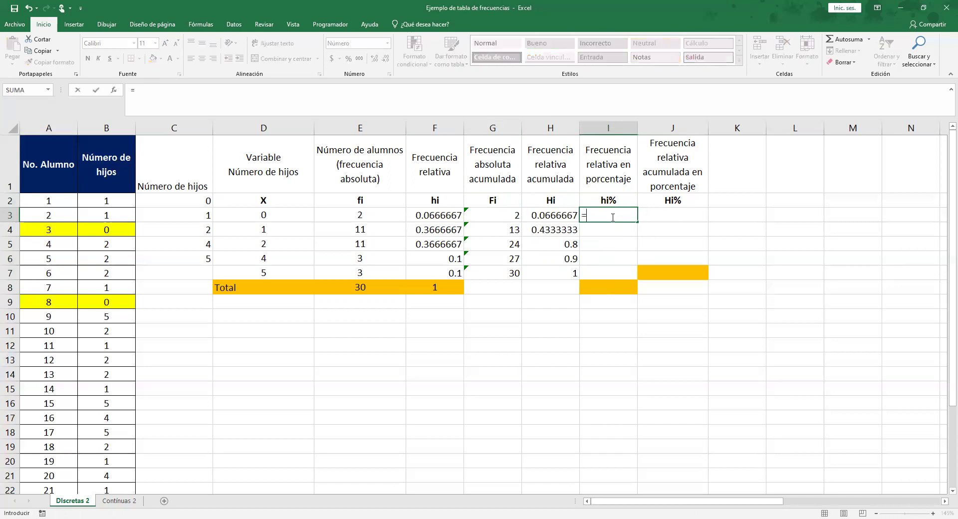
key("Left")
key("Left")
key("Left")
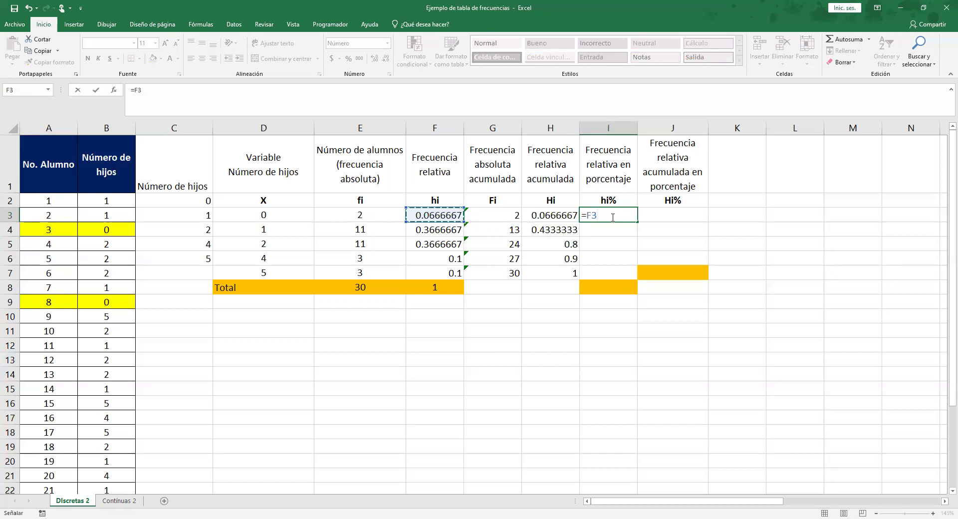
type("*100")
key("Return")
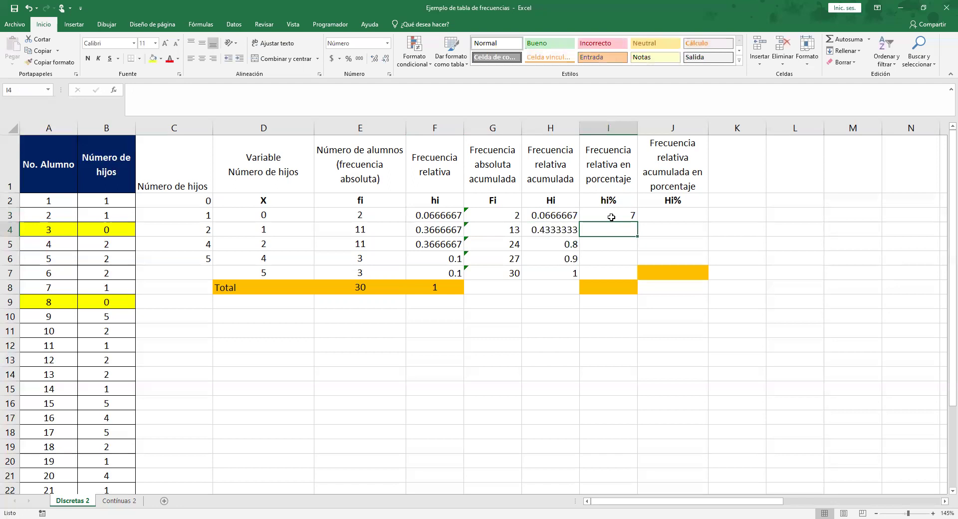
- Copy the percentage relative frequency formula from I3 down through I7
left_click(611, 217)
key("ctrl+c")
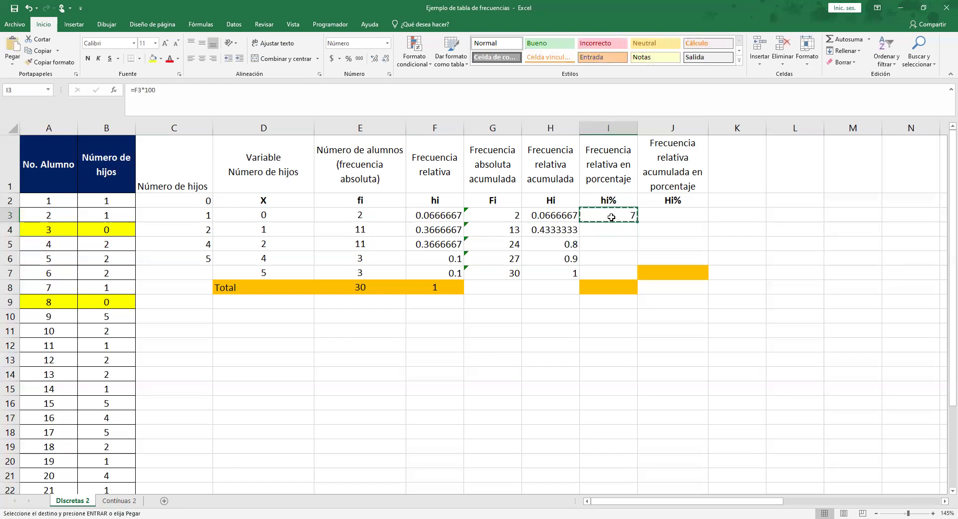
key("shift+Down")
key("shift+Down")
key("shift+Down")
key("shift+Down")
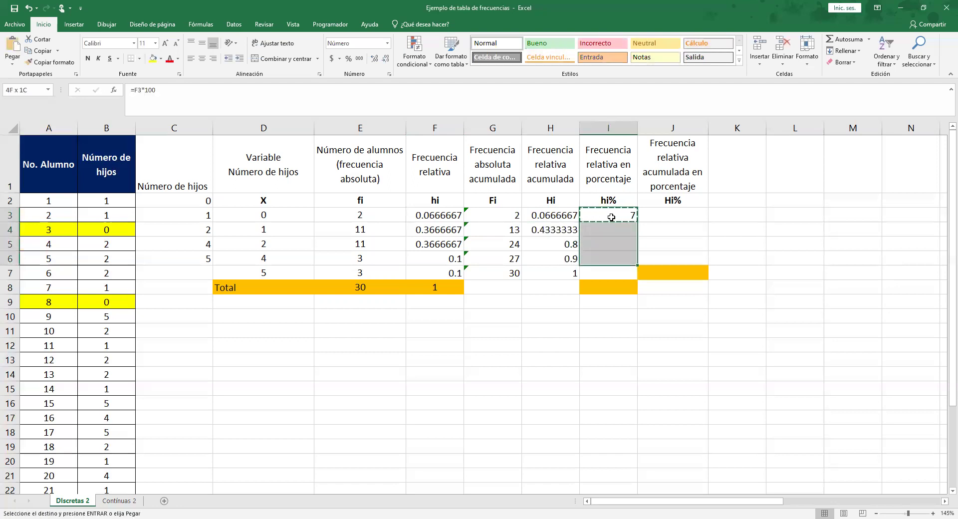
key("ctrl+v")
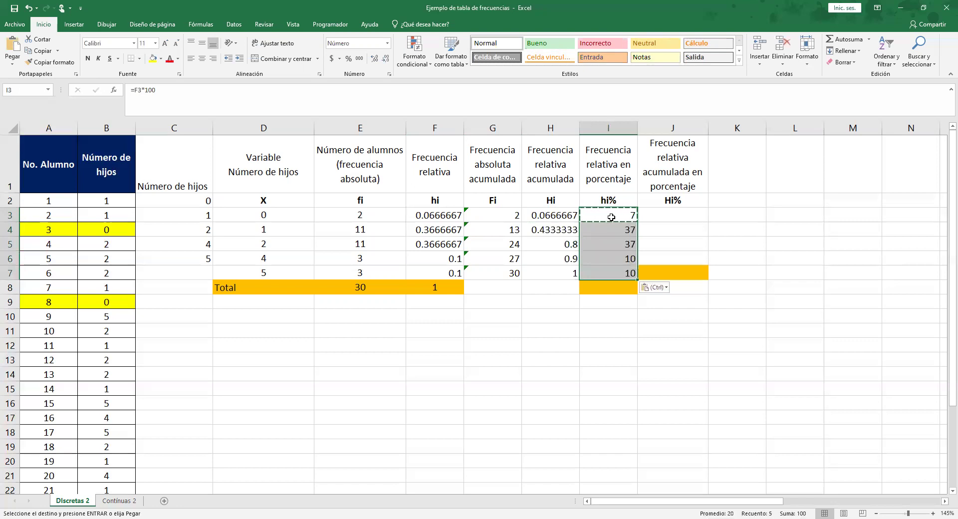
key("Right")
key("Escape")
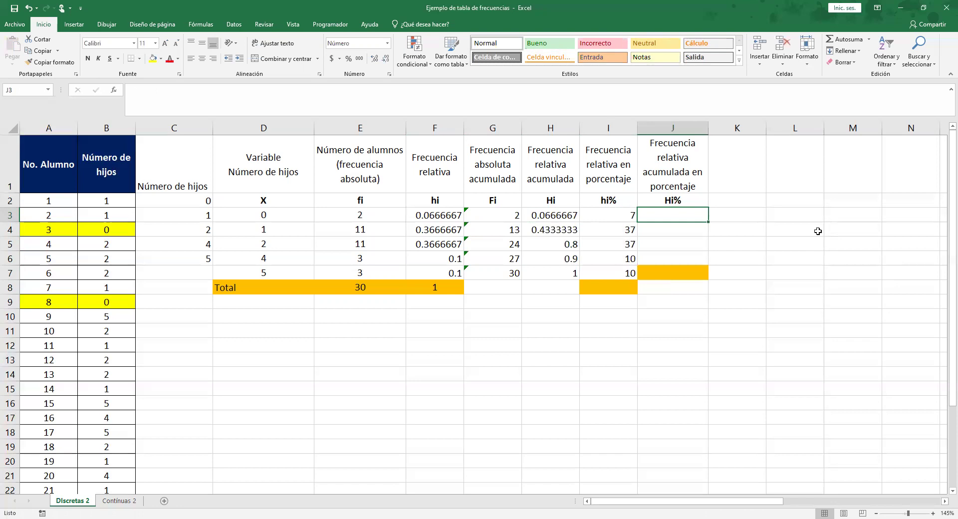
- Calculate the first cumulative relative frequency as a percentage in J3 with =H3*100
type("=")
key("Left")
key("Left")
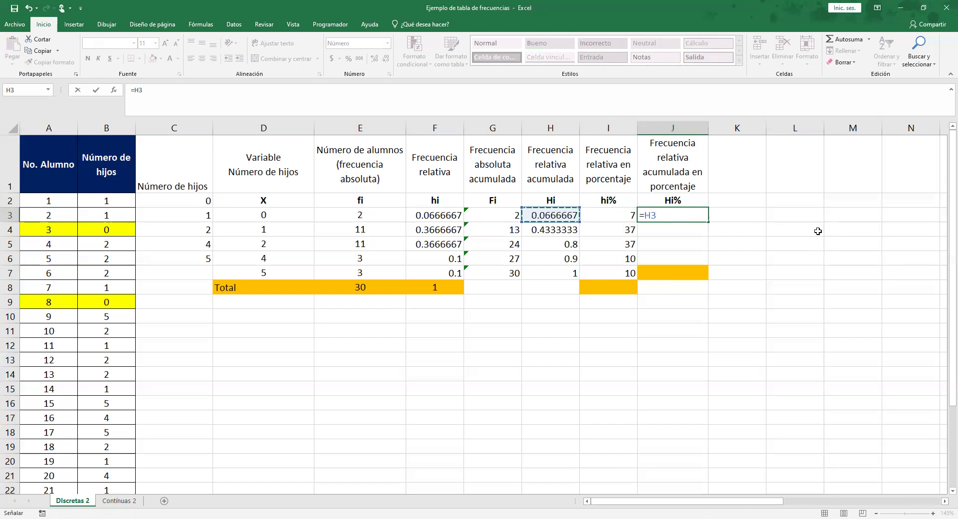
type("*100")
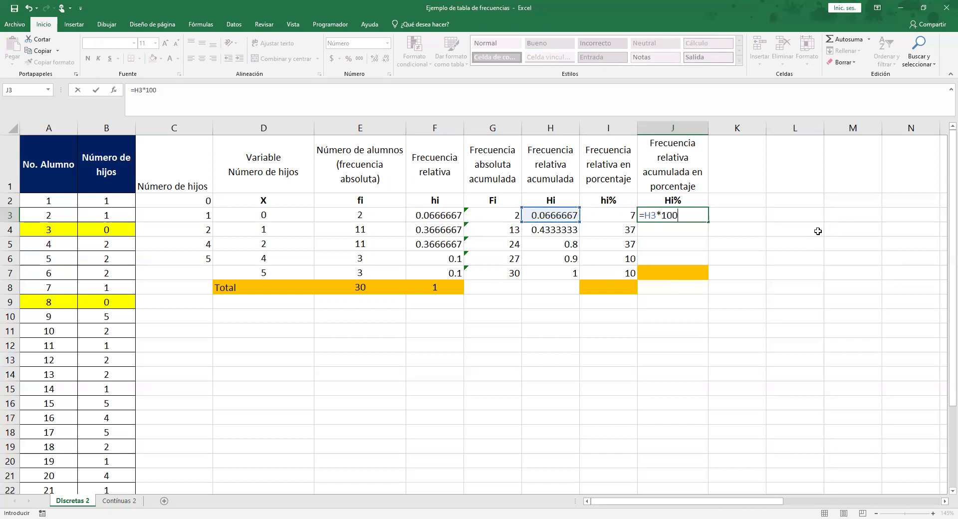
key("Return")
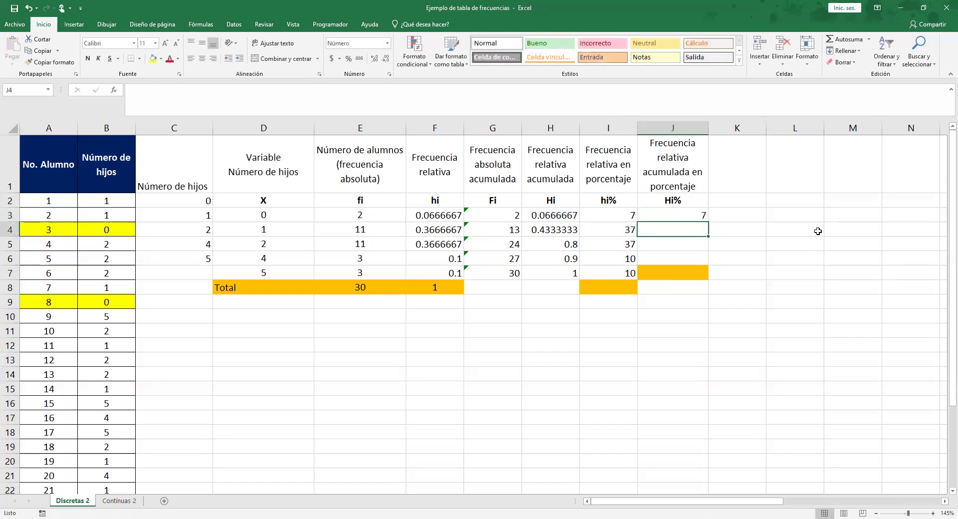
- Copy the cumulative percentage frequency formula from J3 down through J7
key("Up")
key("ctrl+c")
key("shift+Down")
key("shift+Down")
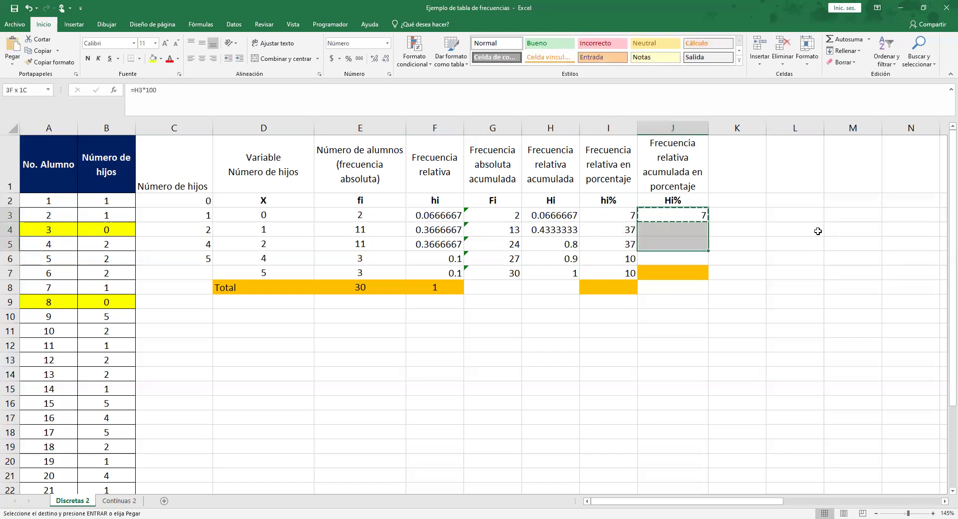
key("shift+Down")
key("shift+Down")
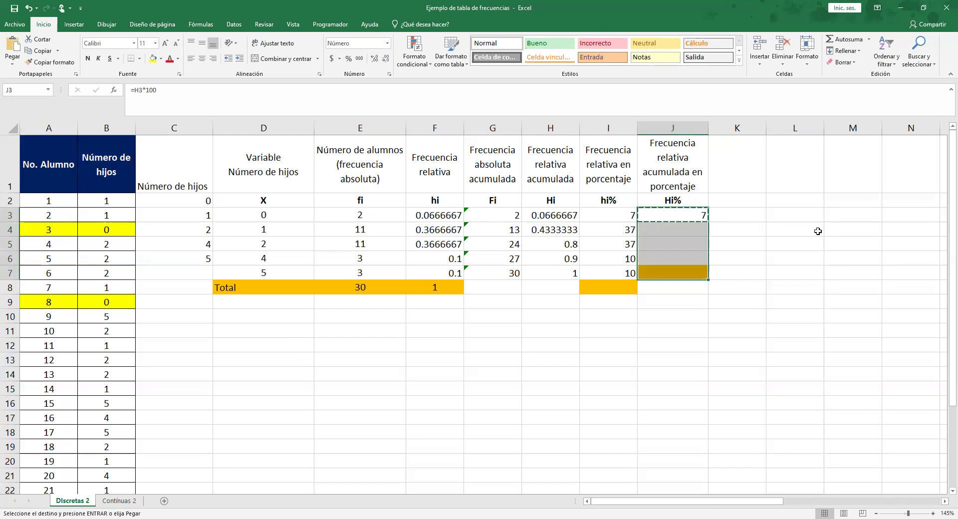
key("ctrl+v")
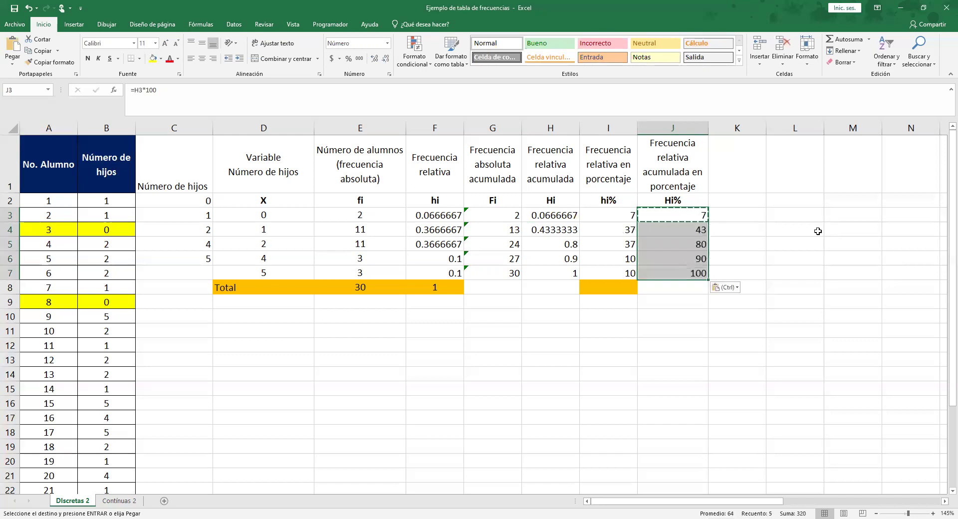
left_click(698, 301)
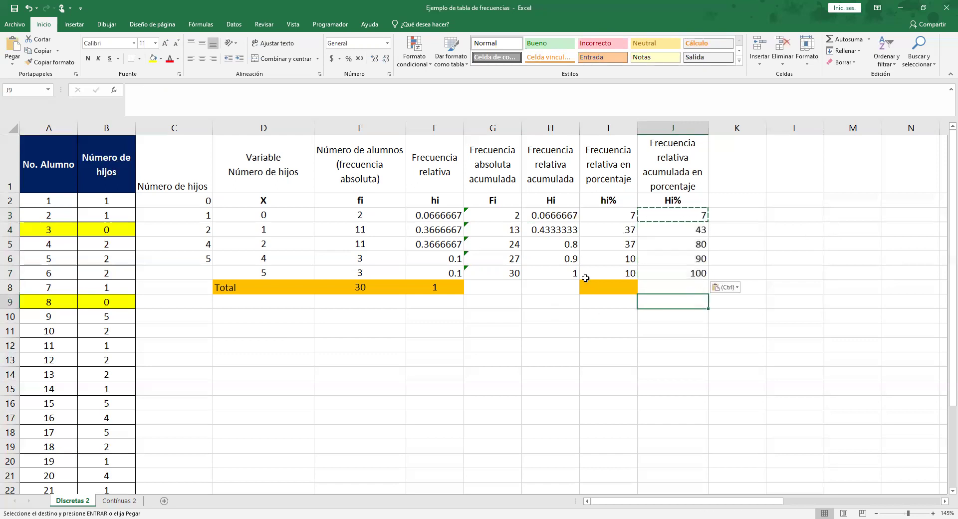
- Total the percentage relative frequencies in I8 with +SUMA(I3:I7)
left_click(608, 286)
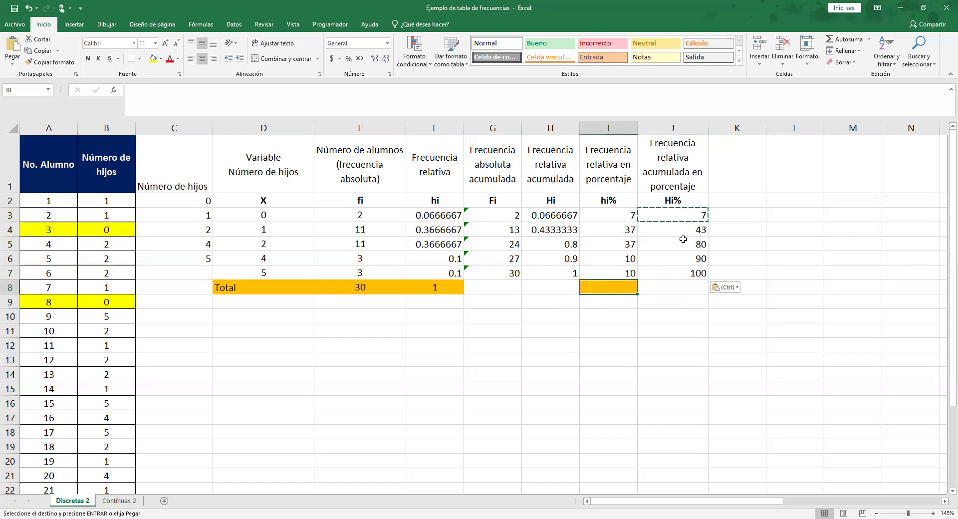
left_click(624, 163)
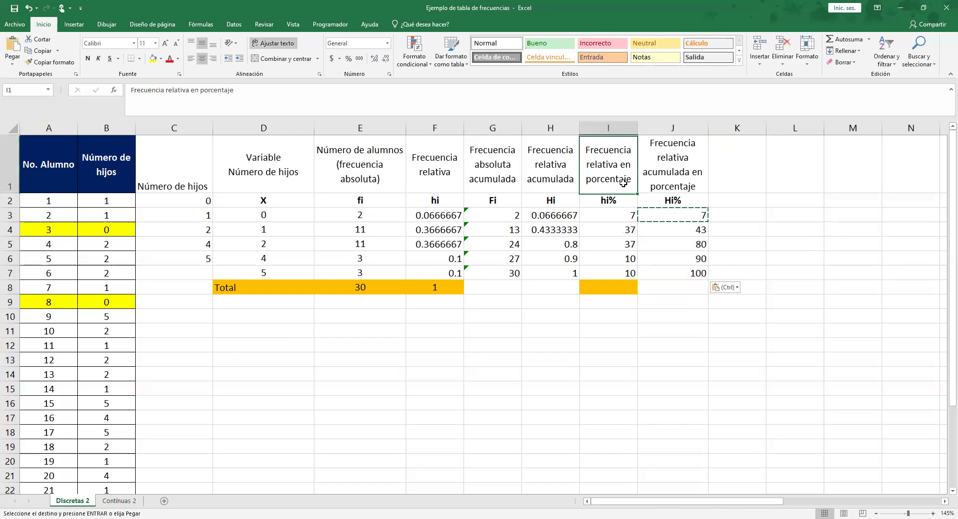
left_click(615, 283)
type("+")
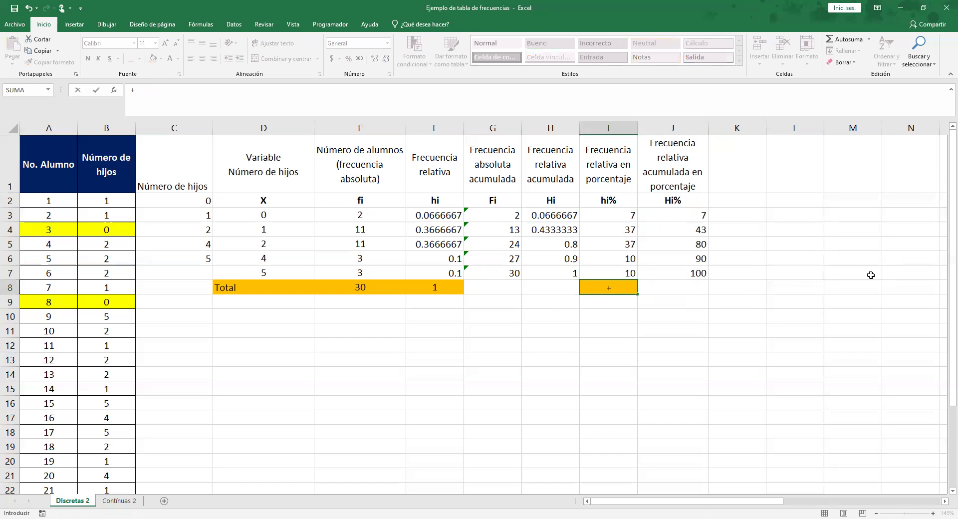
type("SUMA(")
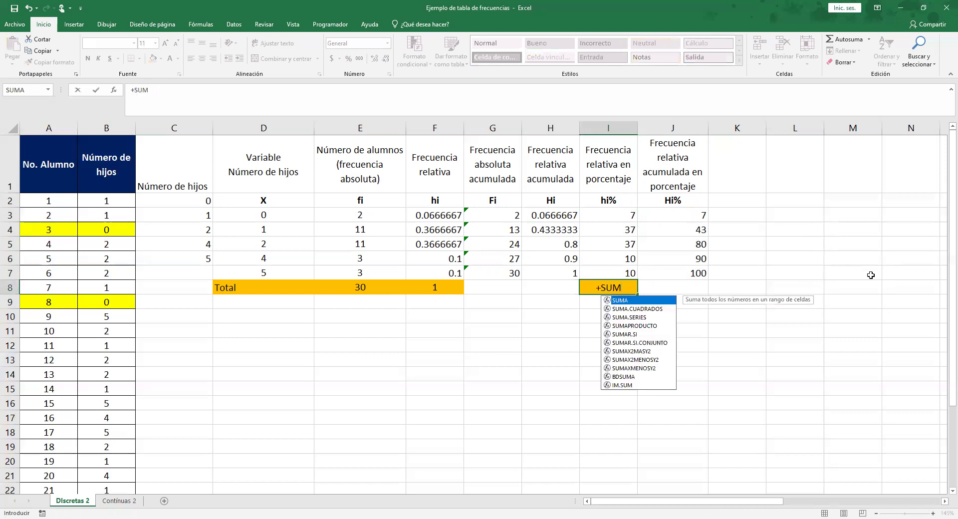
key("Tab")
key("Up")
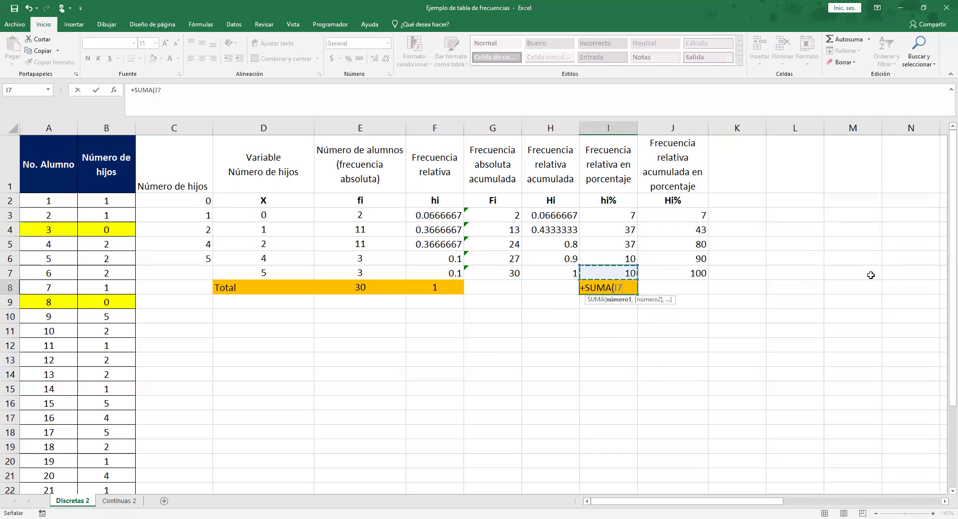
key("shift+Up")
key("shift+Up")
key("shift+Up")
key("shift+Up")
type(")")
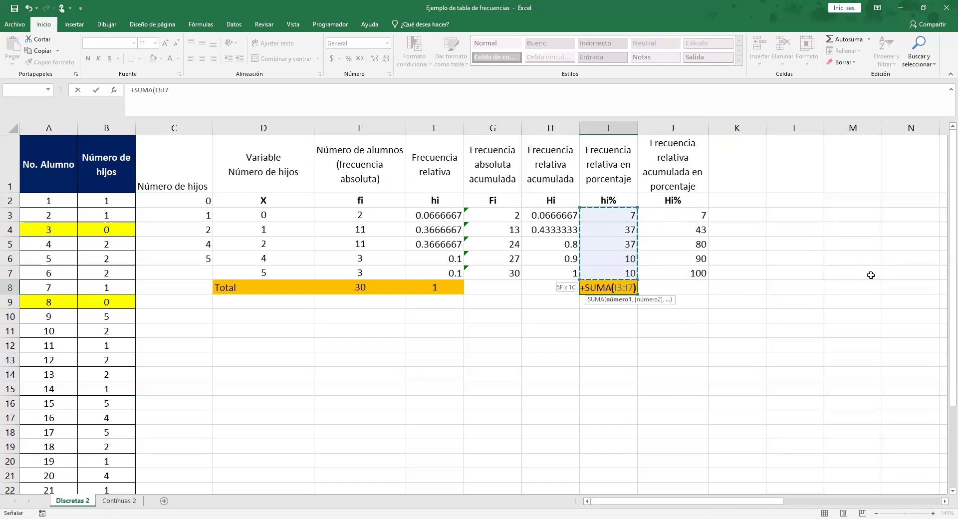
key("Return")
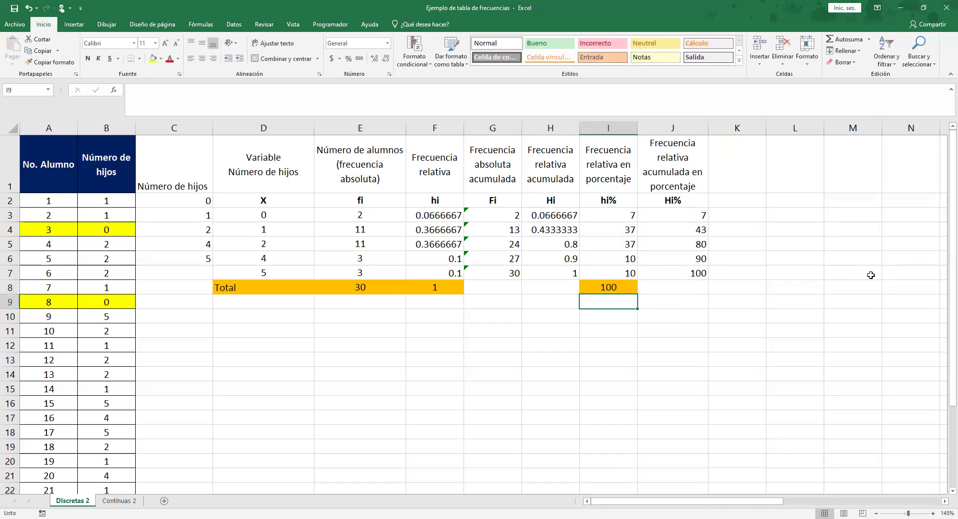
- Highlight the last cumulative relative frequency in H7 with the standard orange fill
left_click(534, 155)
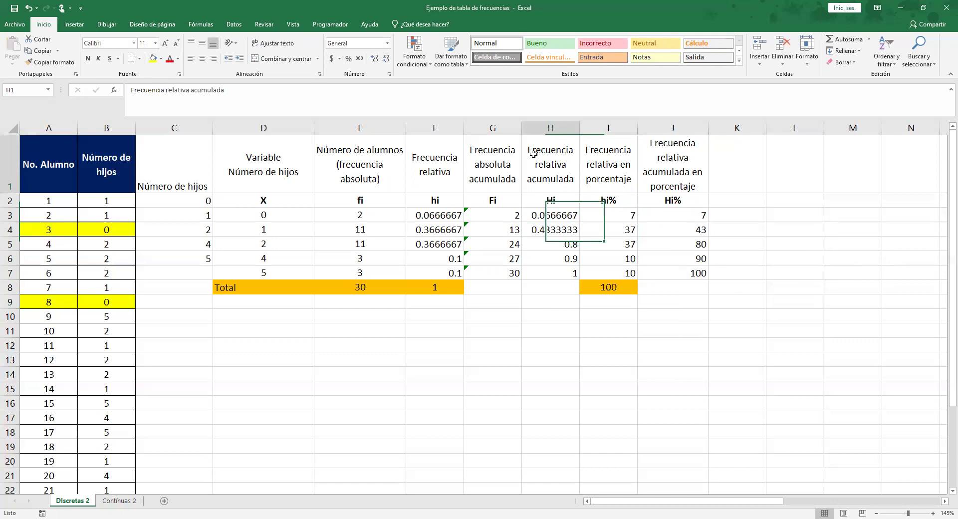
left_click(555, 269)
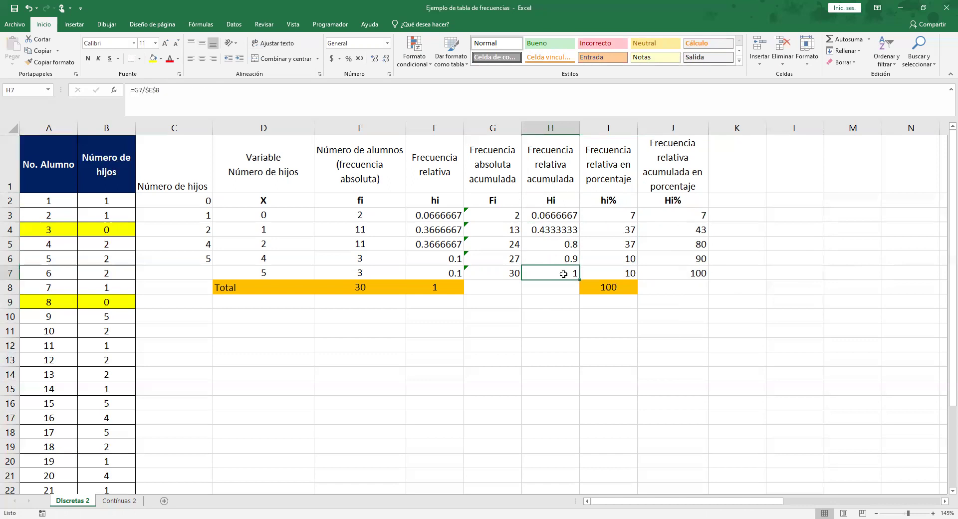
left_click(161, 58)
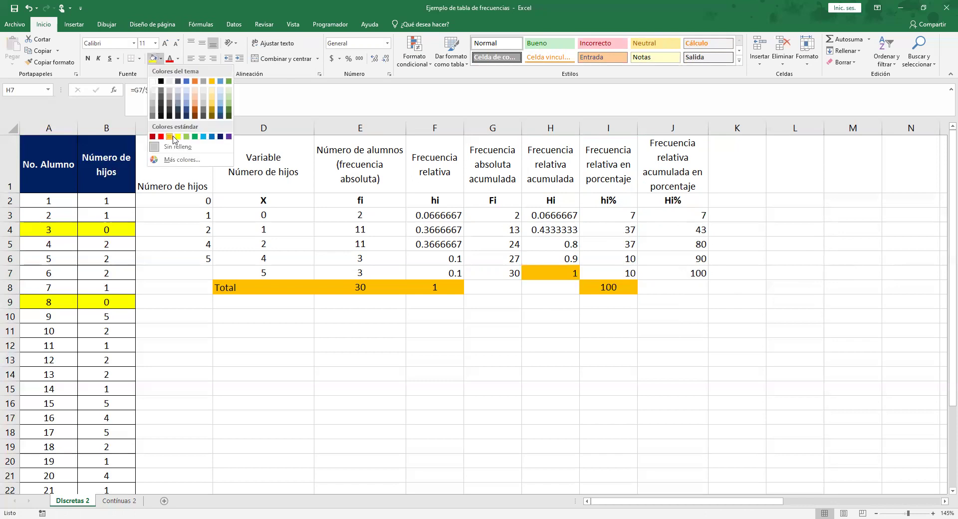
left_click(173, 136)
- Apply the same orange fill to the last cumulative absolute frequency in G7
left_click(493, 172)
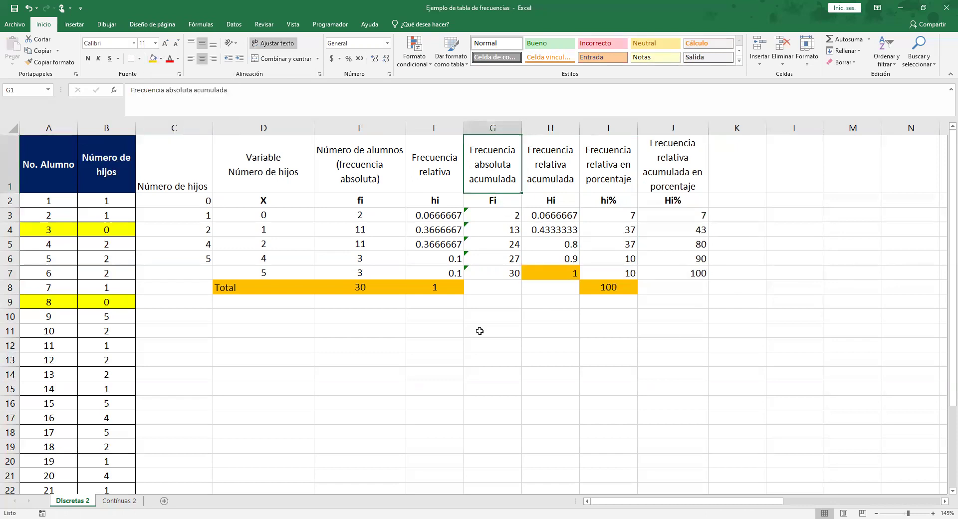
left_click(506, 274)
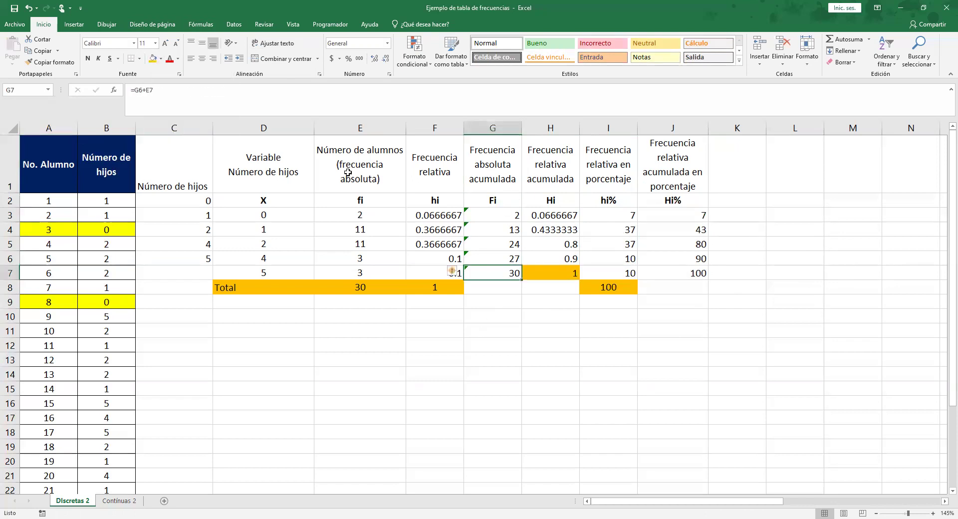
left_click(149, 60)
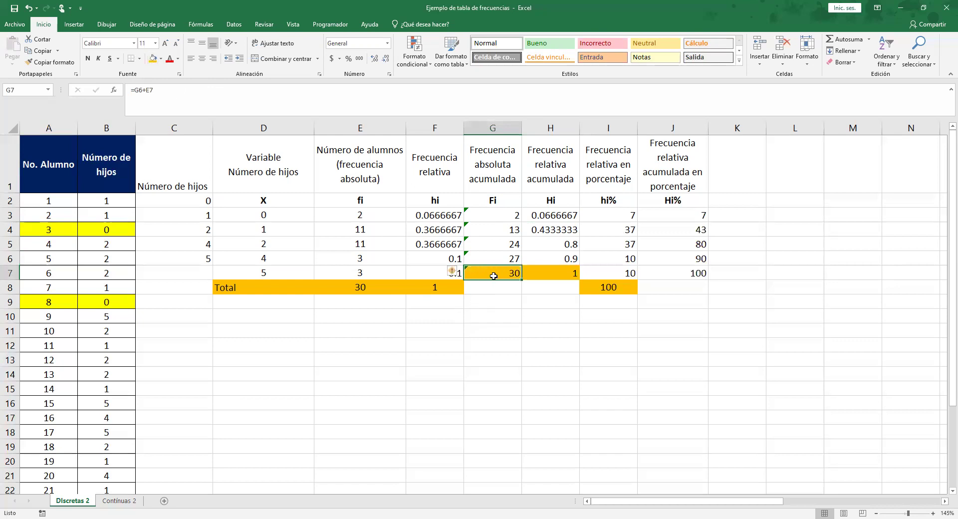
- Compare the absolute frequency total in E8 with the last cumulative absolute frequency in G7
left_click(375, 290)
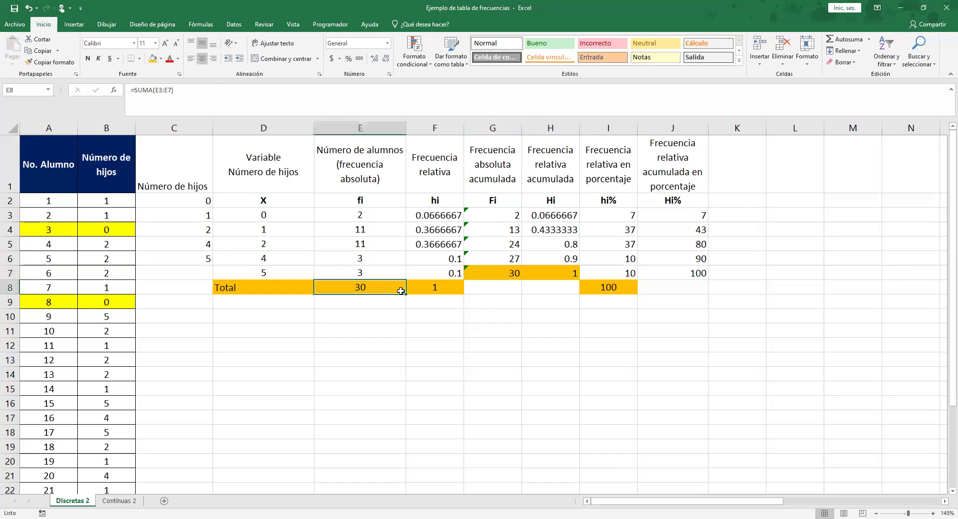
left_click(479, 270, "ctrl")
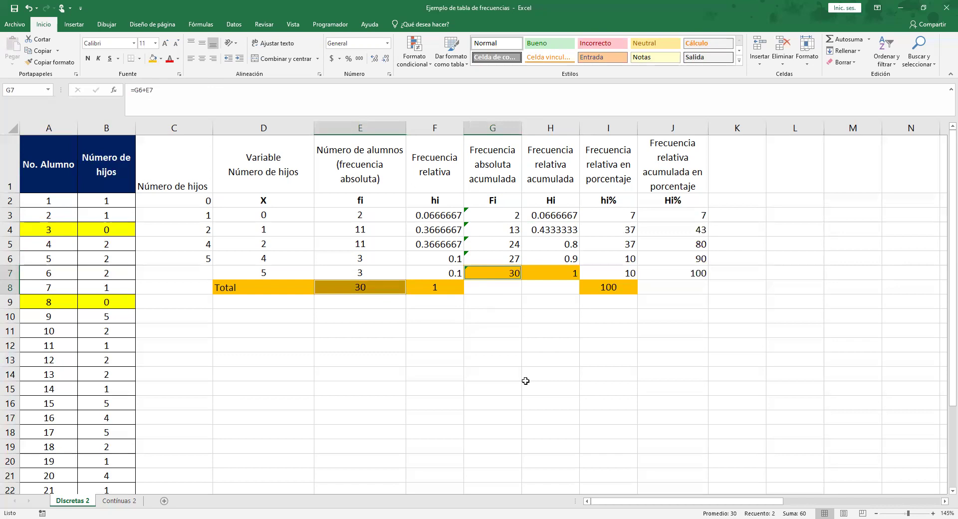
left_click(480, 350)
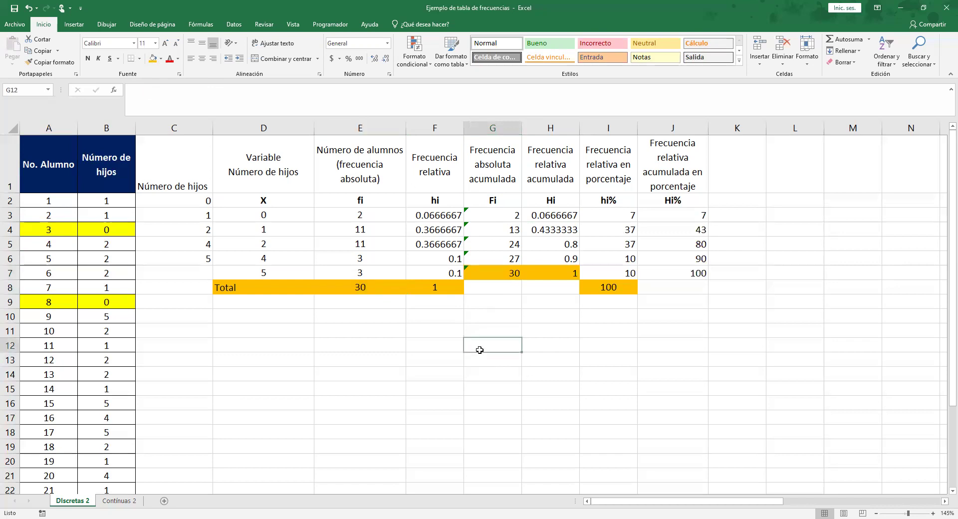